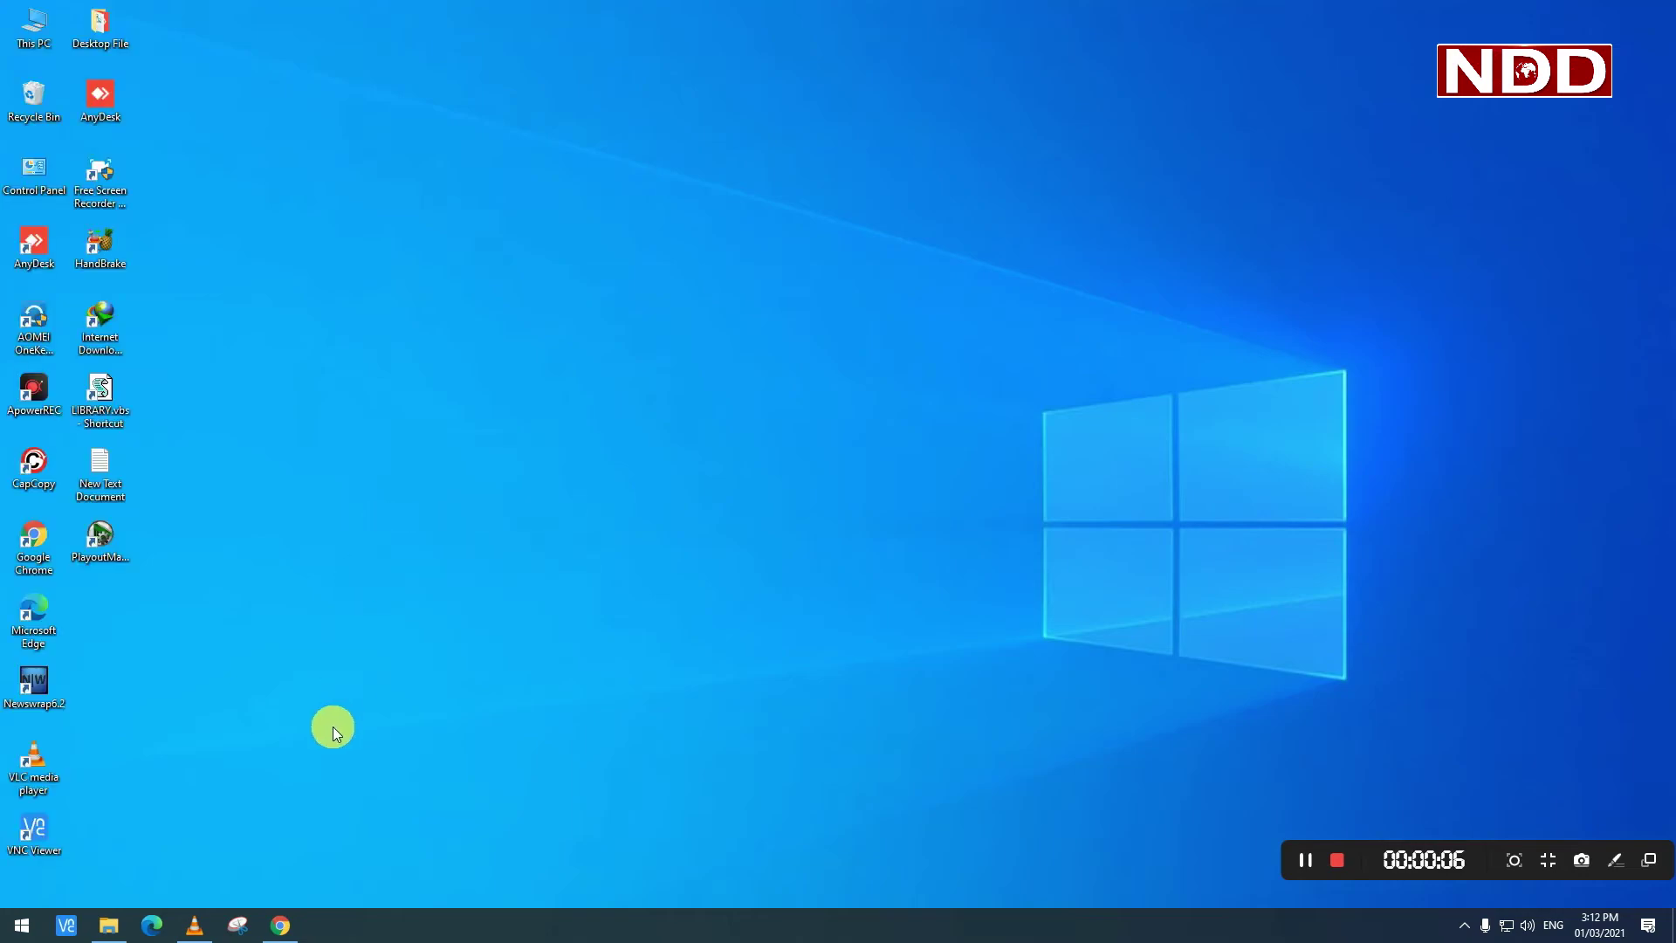
Switch to Google Chrome and search Google for "media creation tool windows 10" in a new tab
{"action": "left_click", "coordinate": [278, 921]}
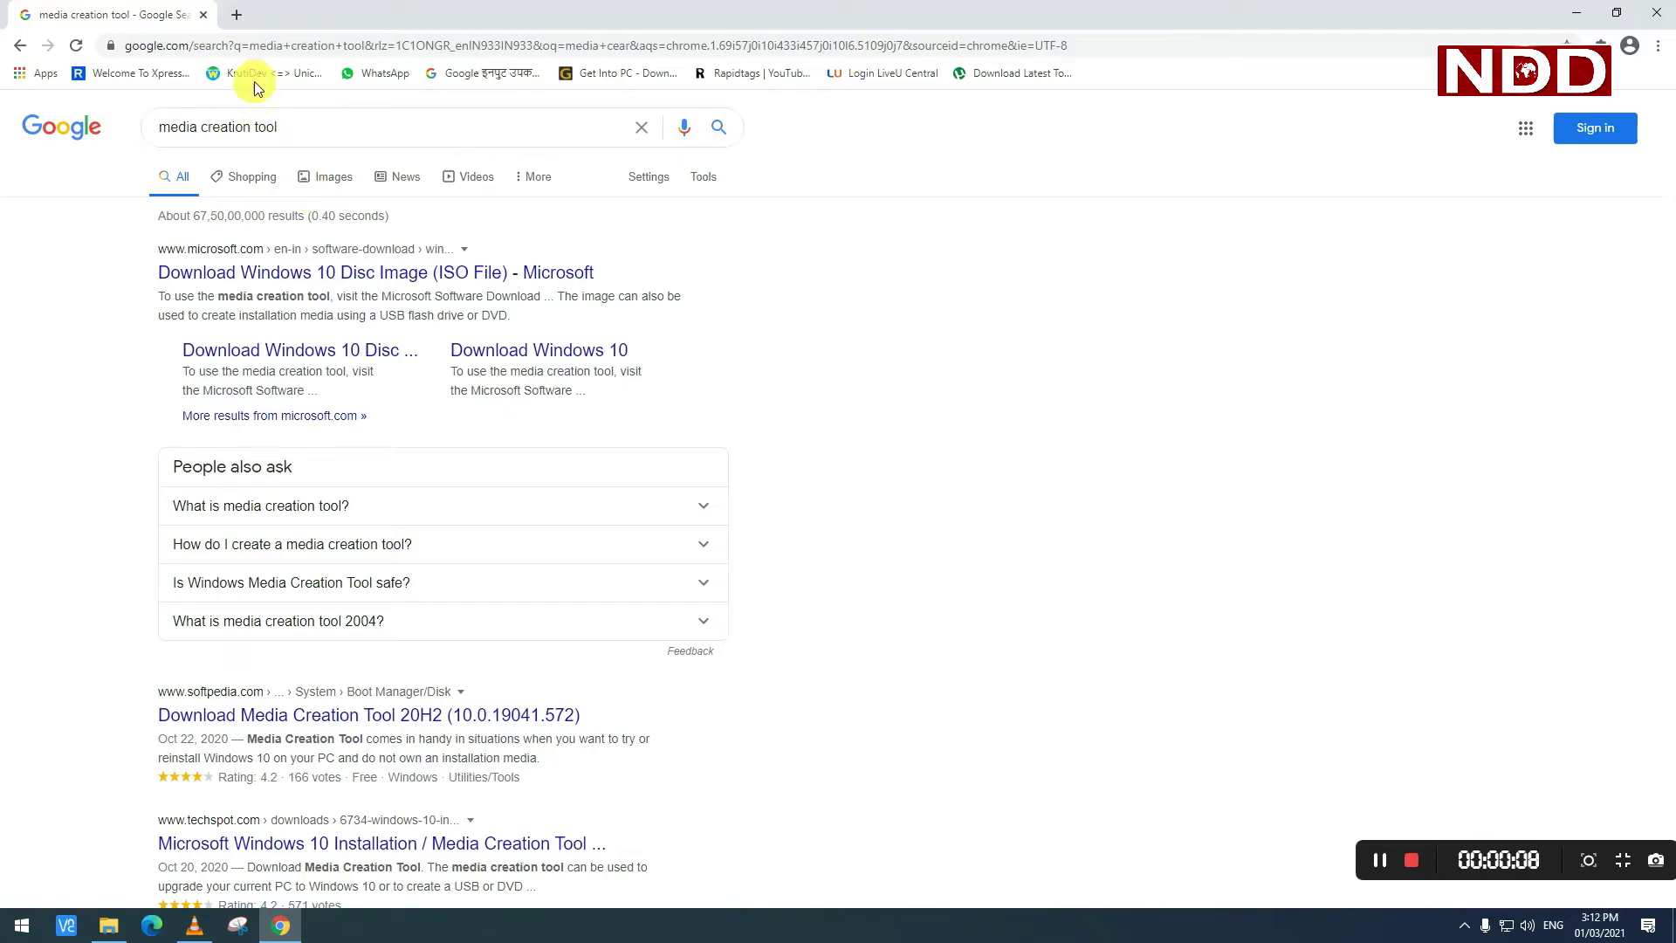
{"action": "left_click", "coordinate": [236, 15]}
{"action": "left_click", "coordinate": [674, 460]}
{"action": "left_click", "coordinate": [673, 385]}
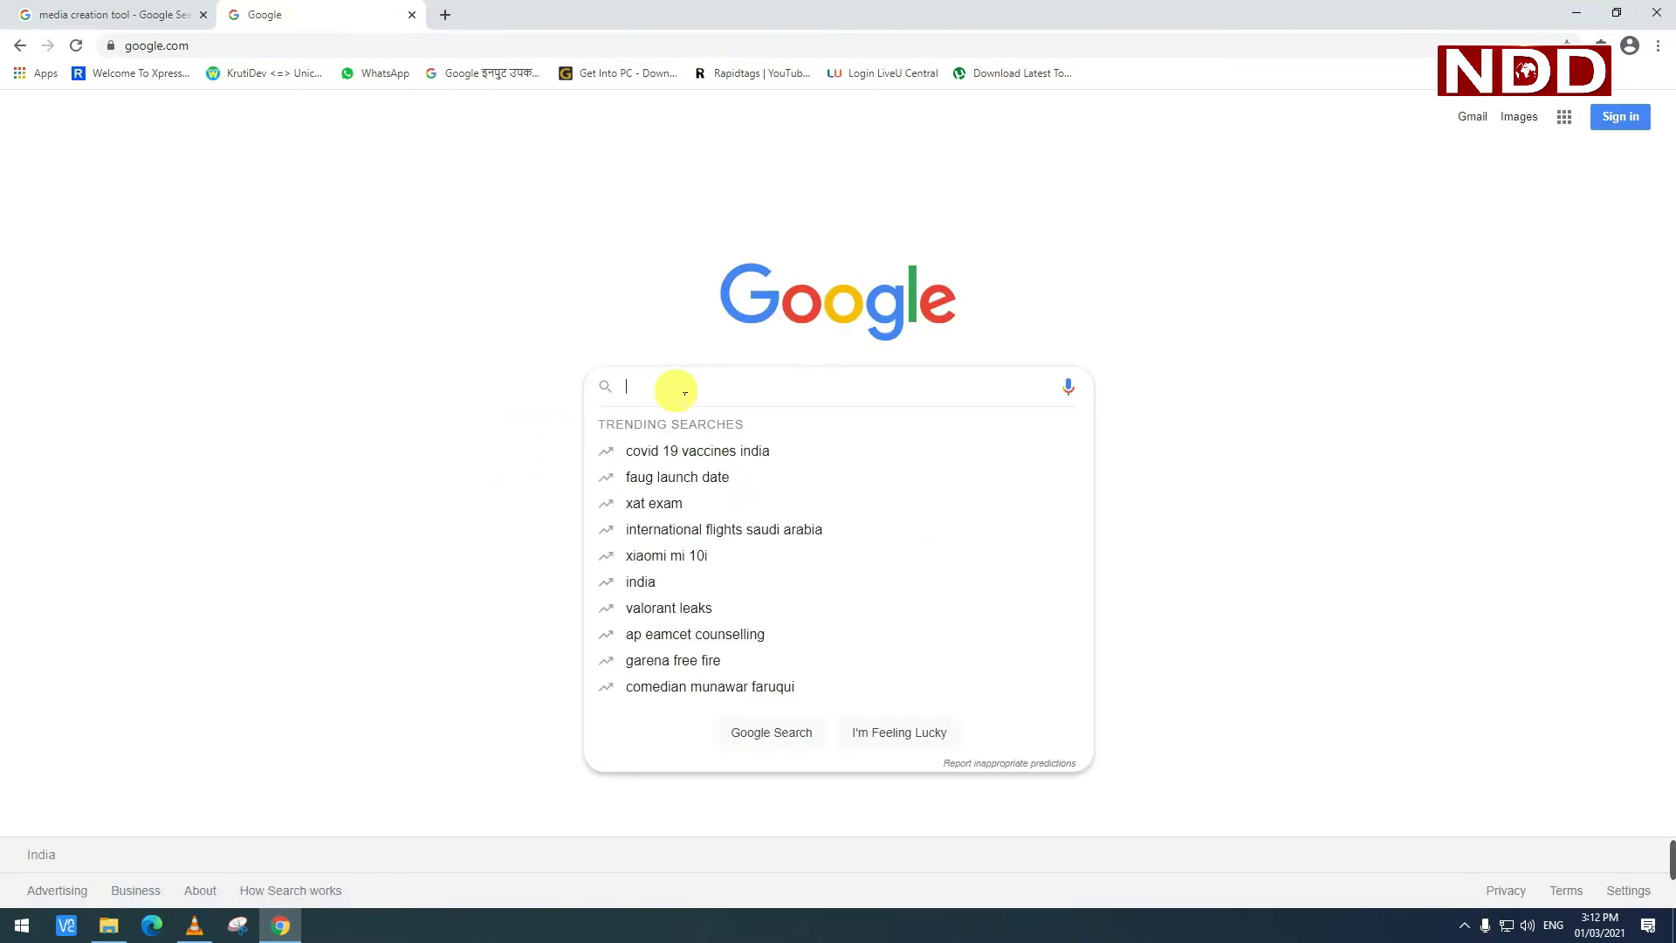
{"action": "type", "text": "media"}
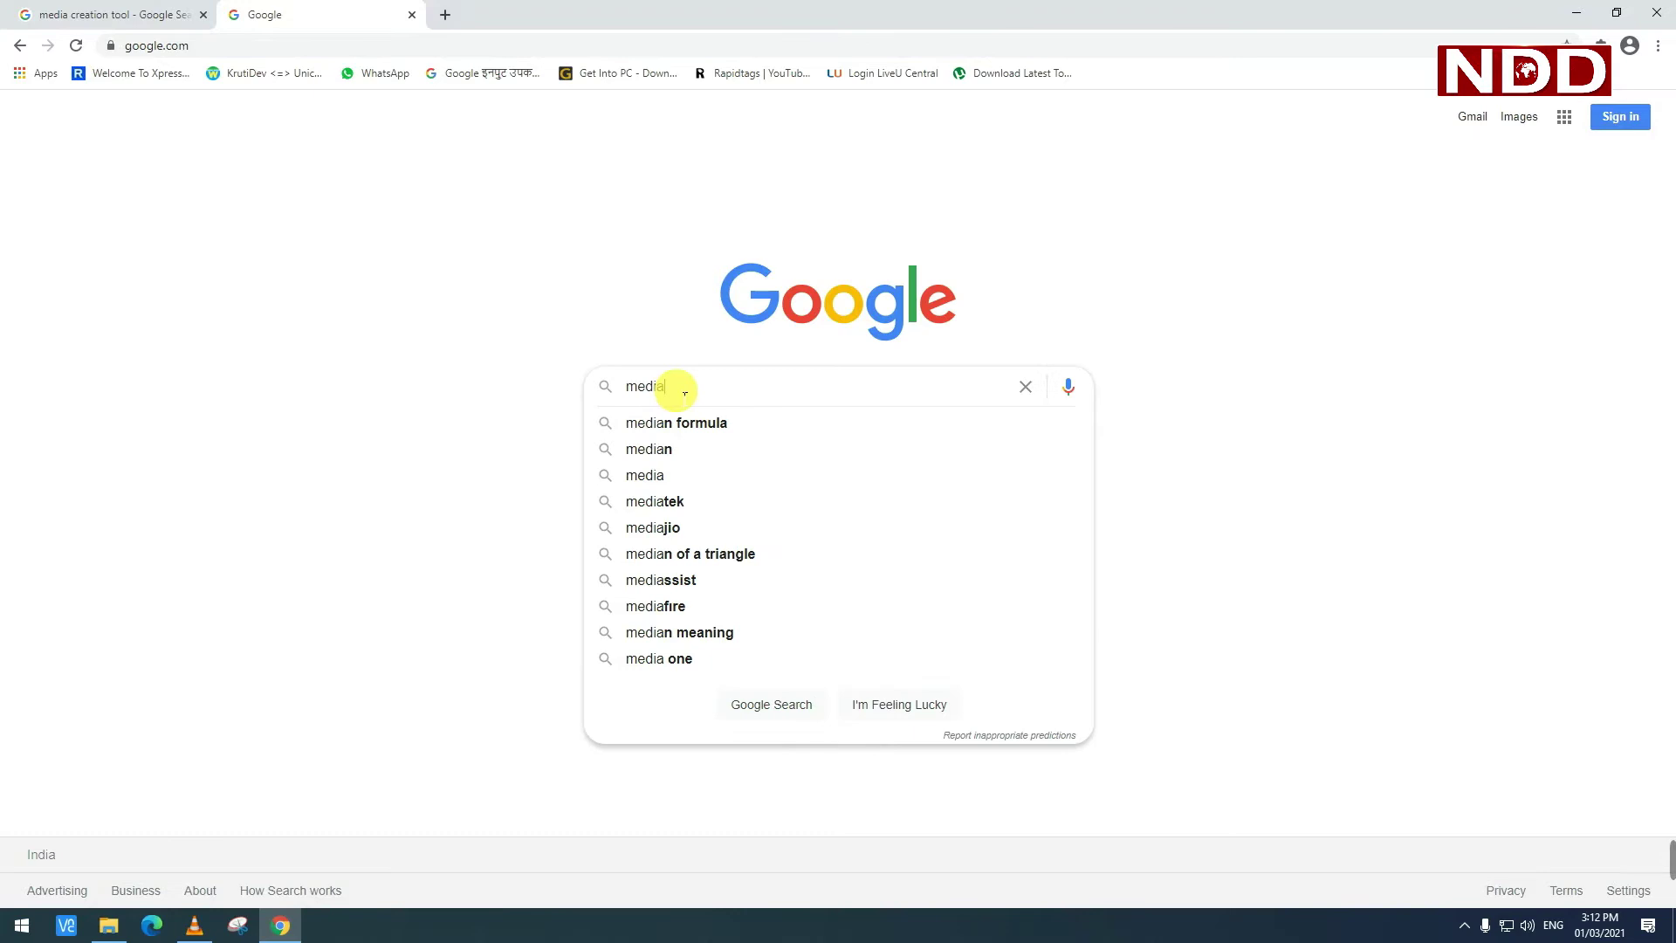
{"action": "type", "text": " crea"}
{"action": "key", "text": "Down"}
{"action": "key", "text": "Down"}
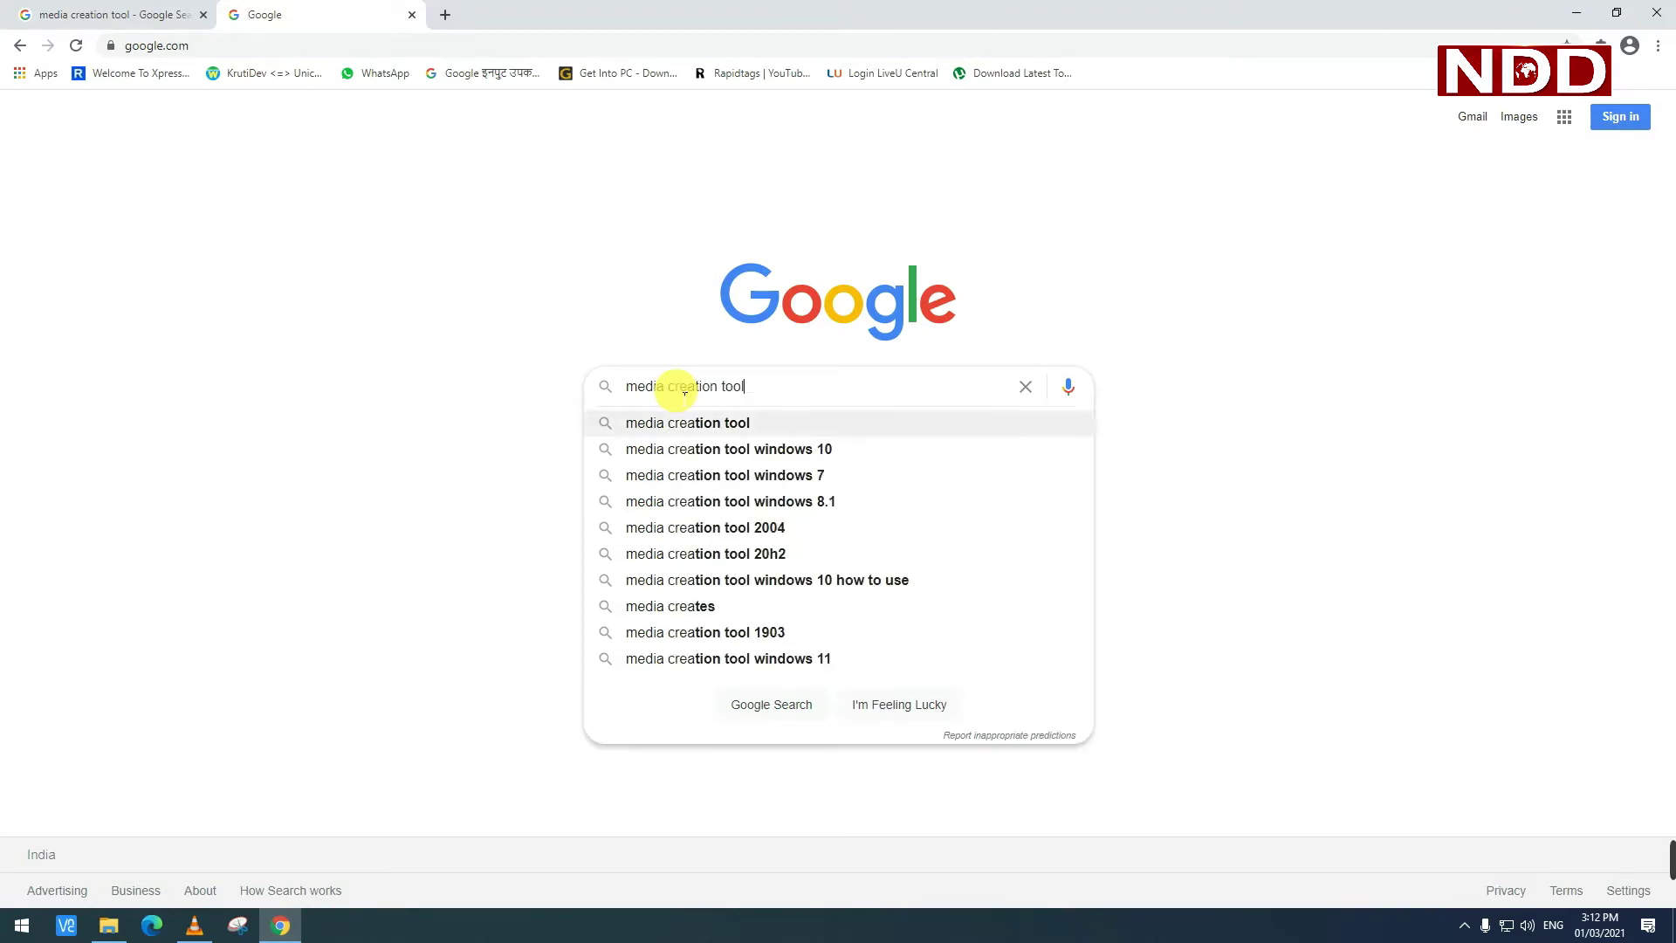
{"action": "key", "text": "Return"}
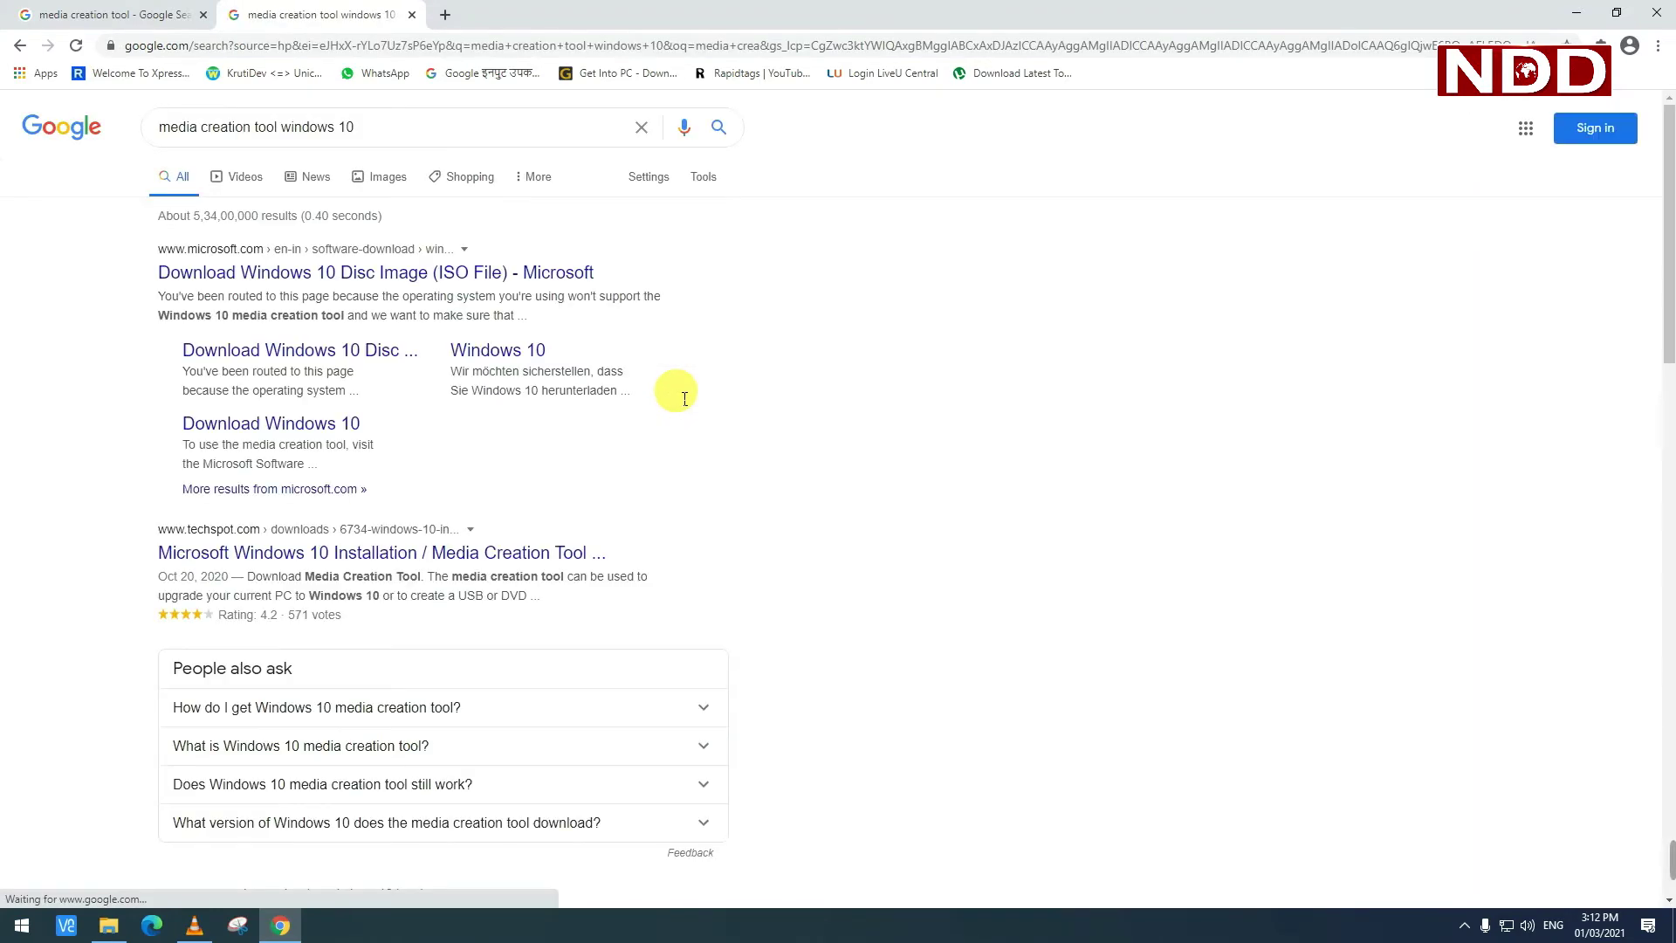
Go to Microsoft's Download Windows 10 page and download the media creation tool for Windows 10 installation media
{"action": "left_click", "coordinate": [396, 277]}
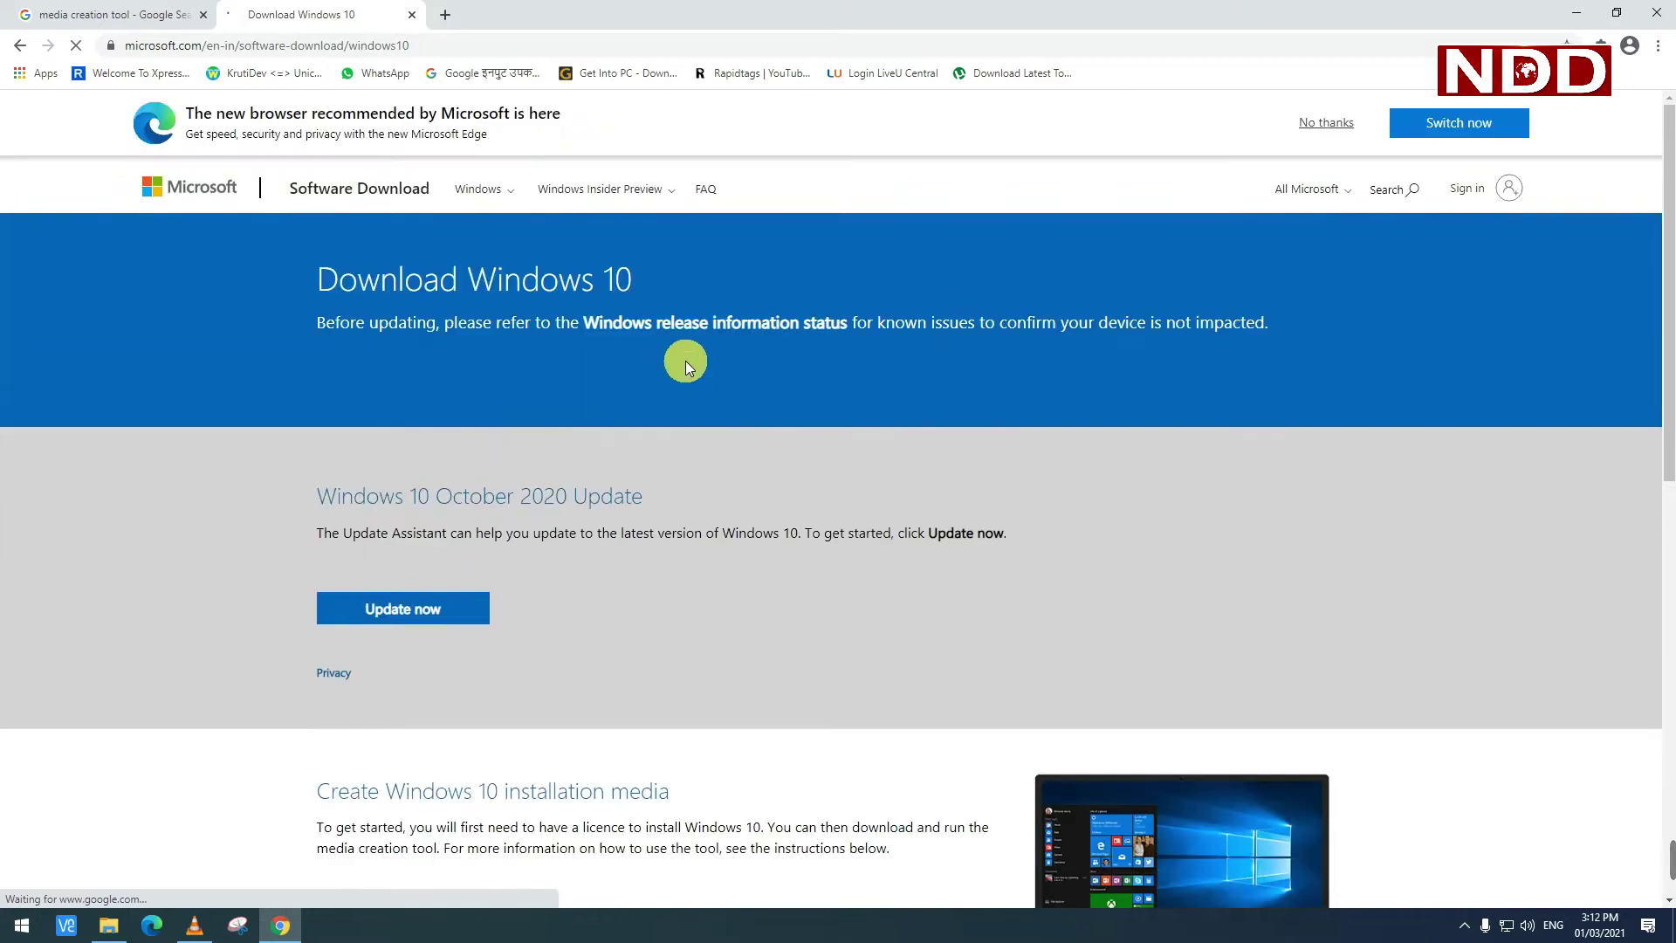
{"action": "scroll", "coordinate": [724, 316], "scroll_direction": "down", "scroll_amount": 5}
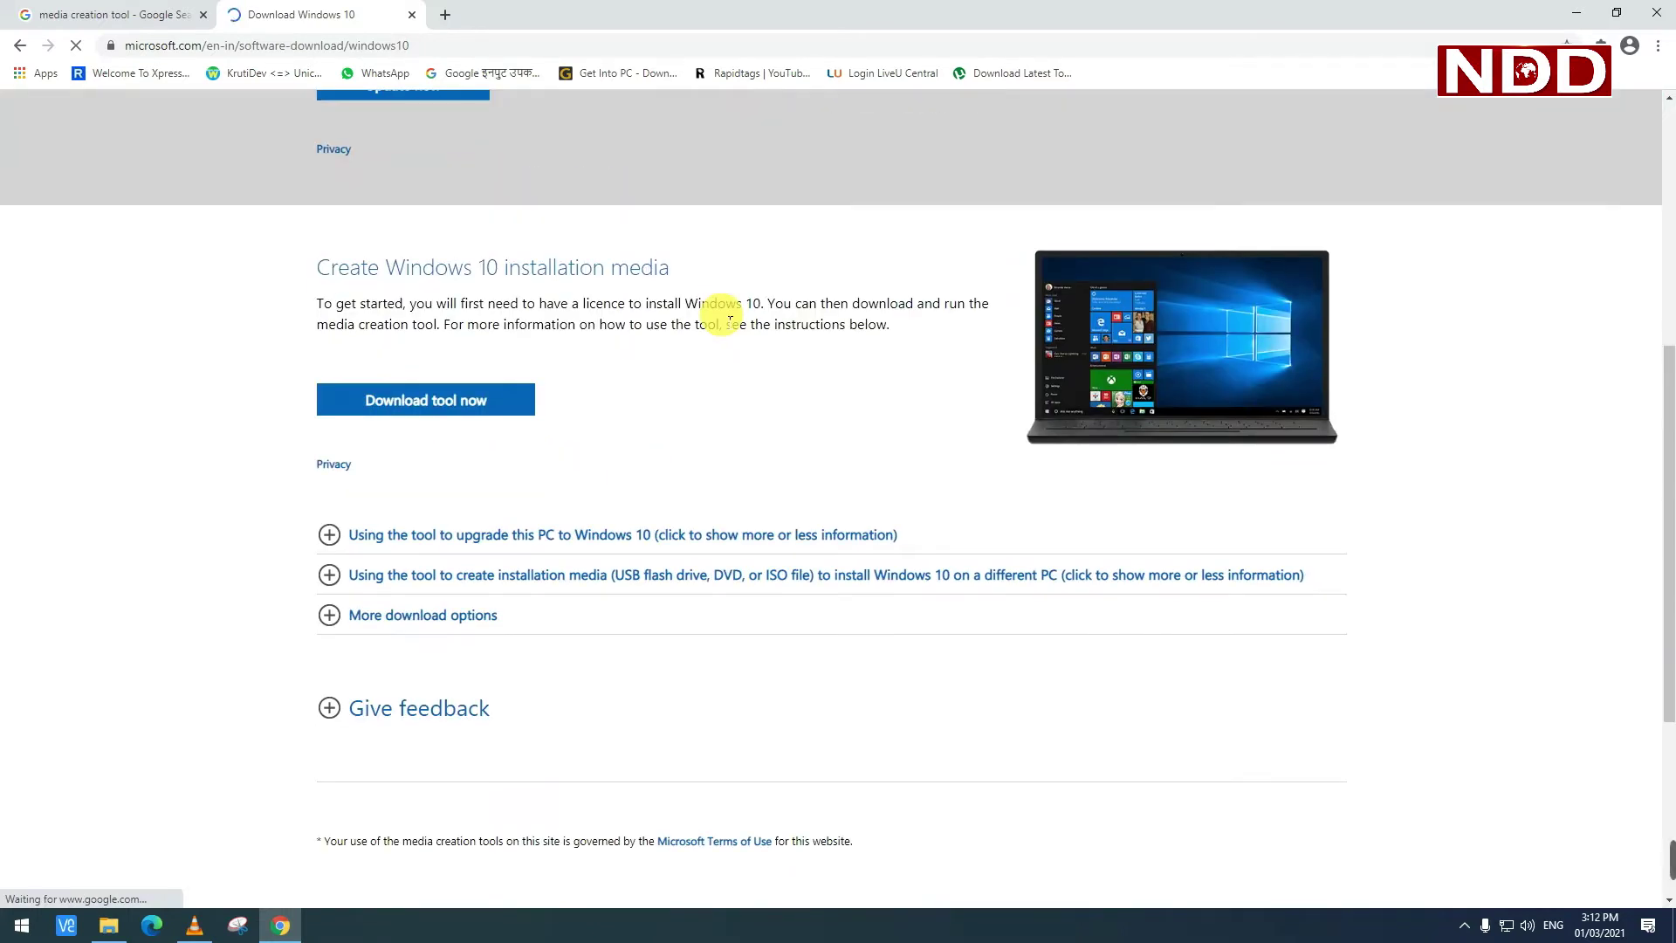
{"action": "left_click", "coordinate": [434, 406]}
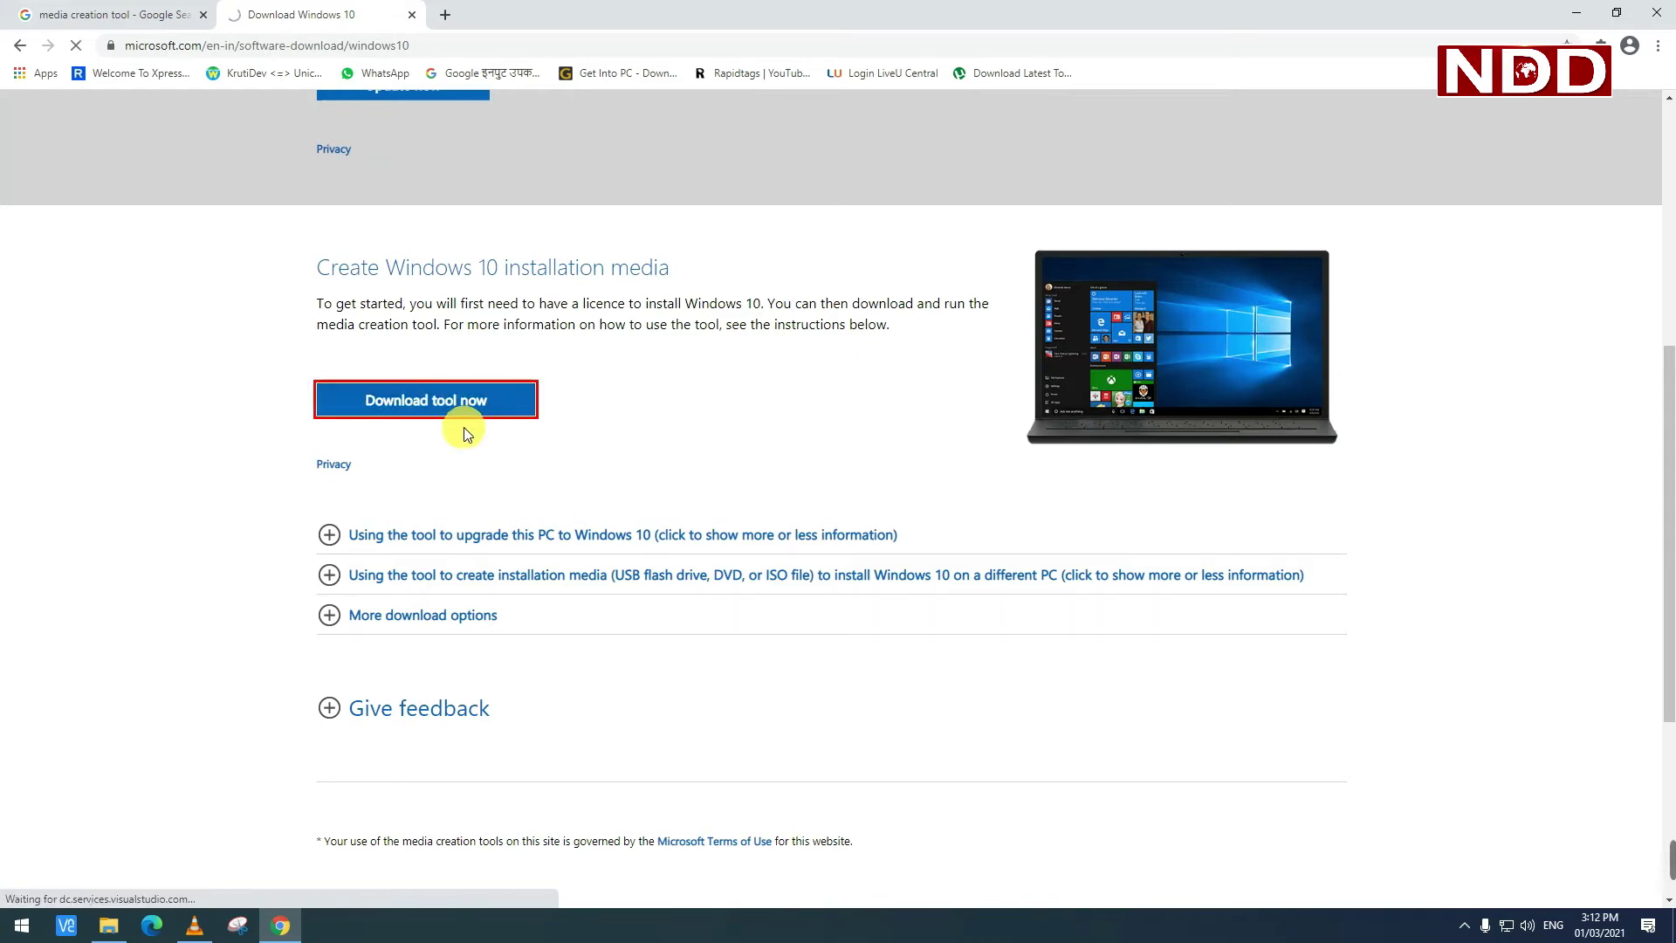
{"action": "left_click", "coordinate": [814, 540]}
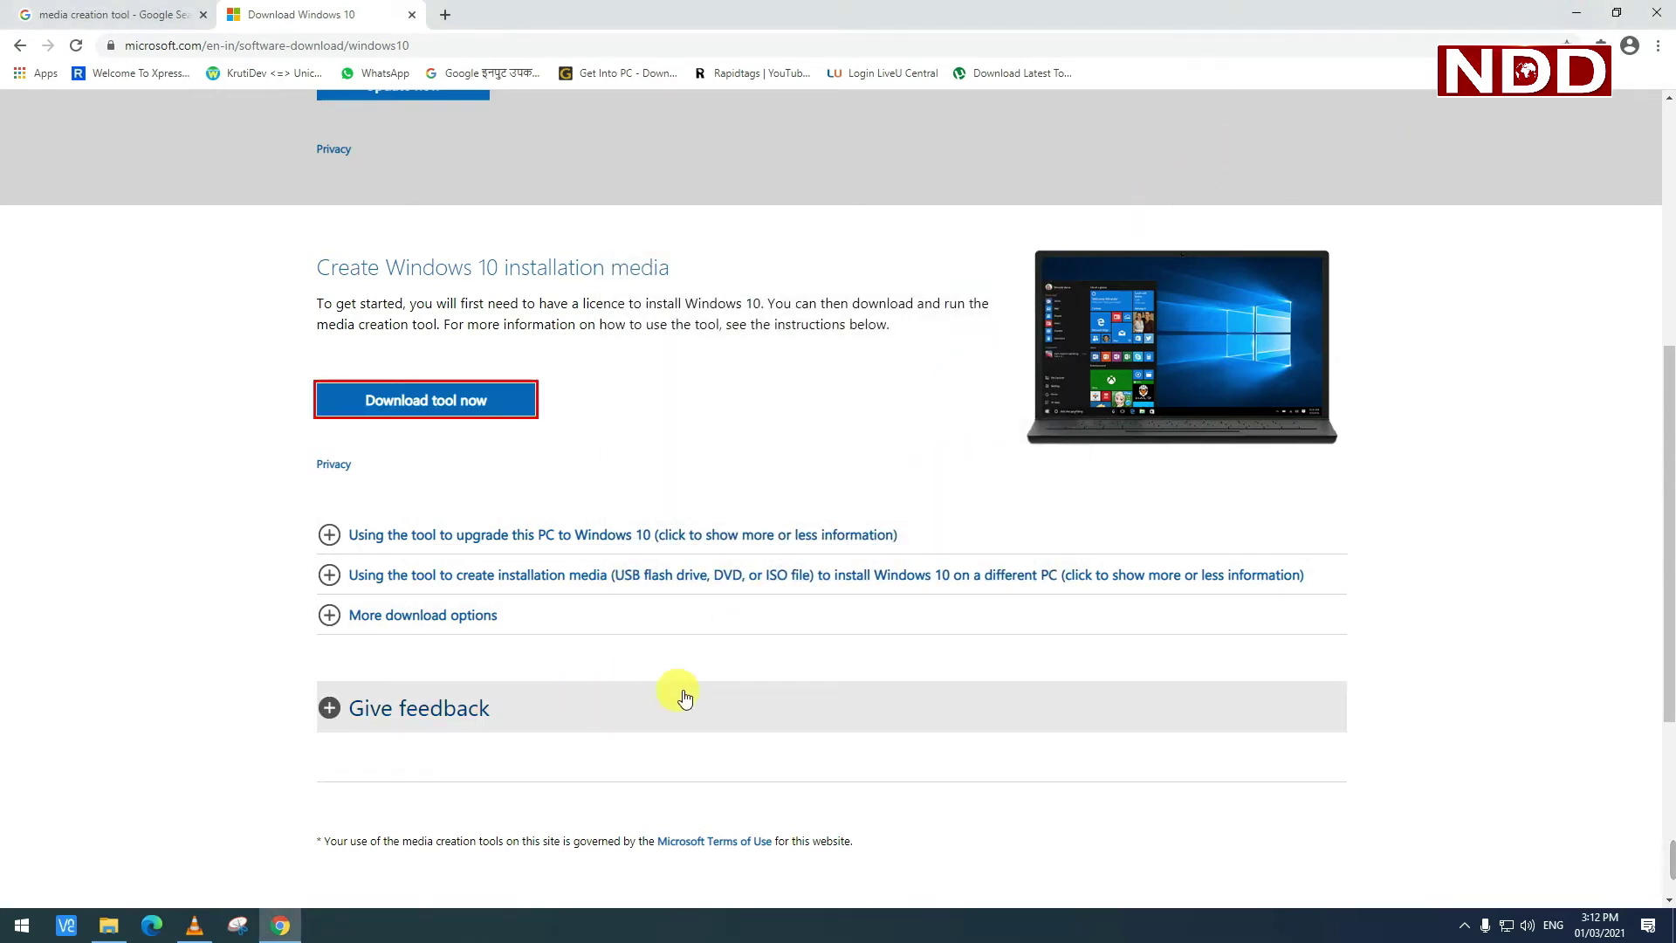
Check the browser's download list, then open the Downloads folder in a maximized File Explorer window
{"action": "key", "text": "ctrl+j"}
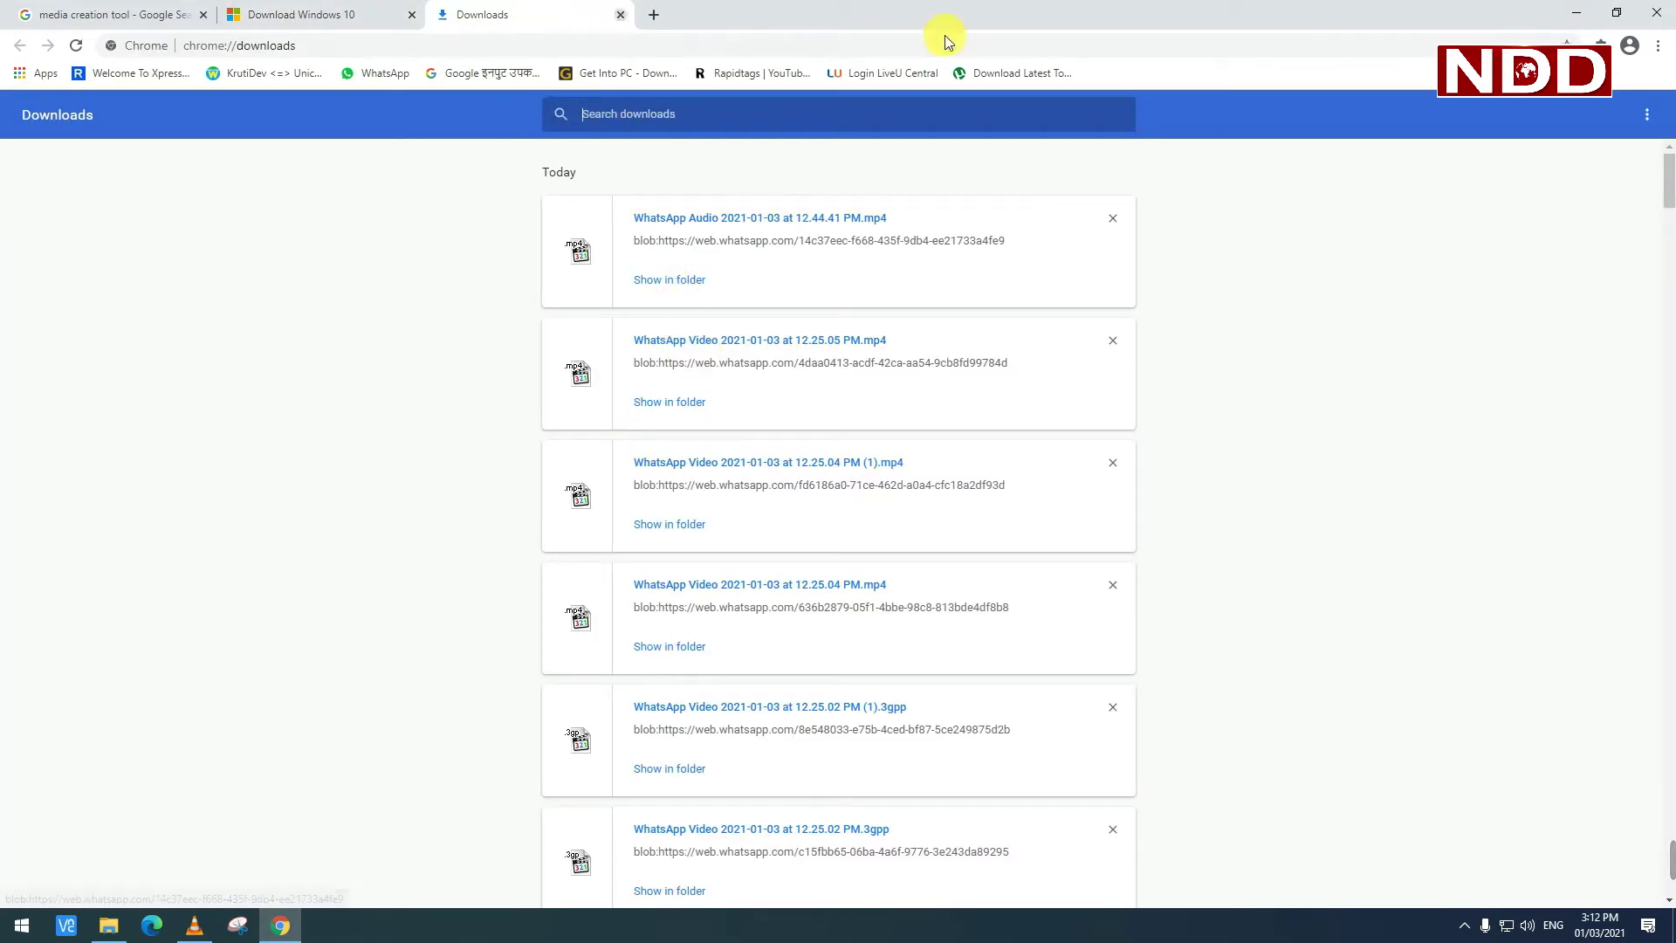
{"action": "left_click", "coordinate": [1577, 15]}
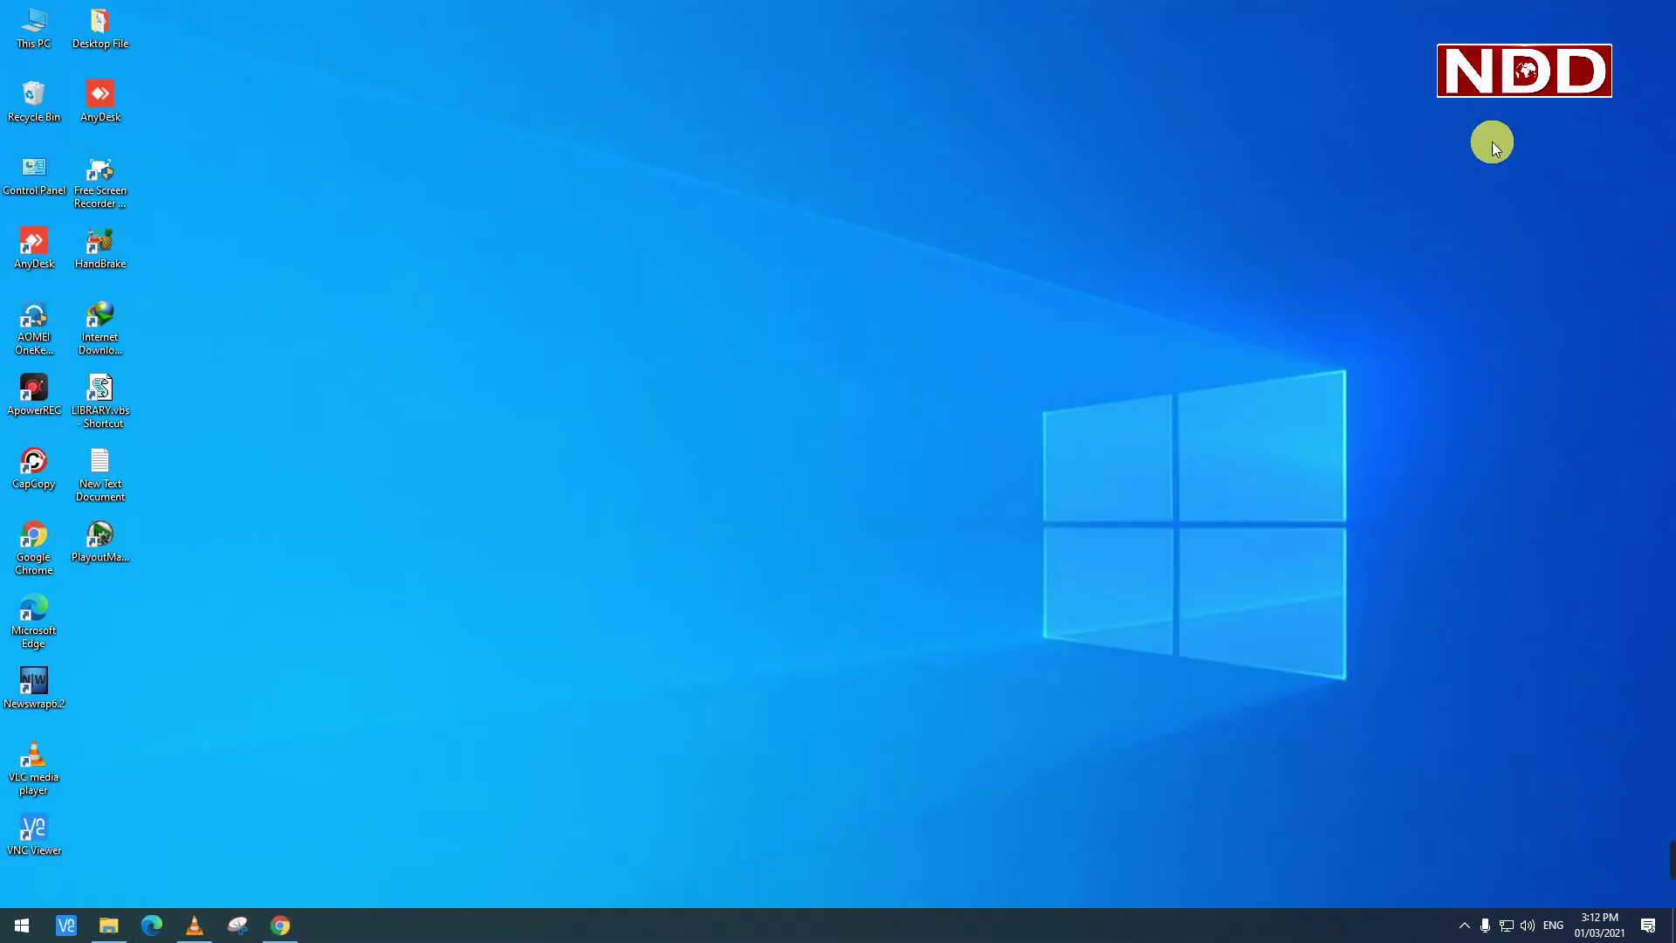
{"action": "double_click", "coordinate": [35, 39]}
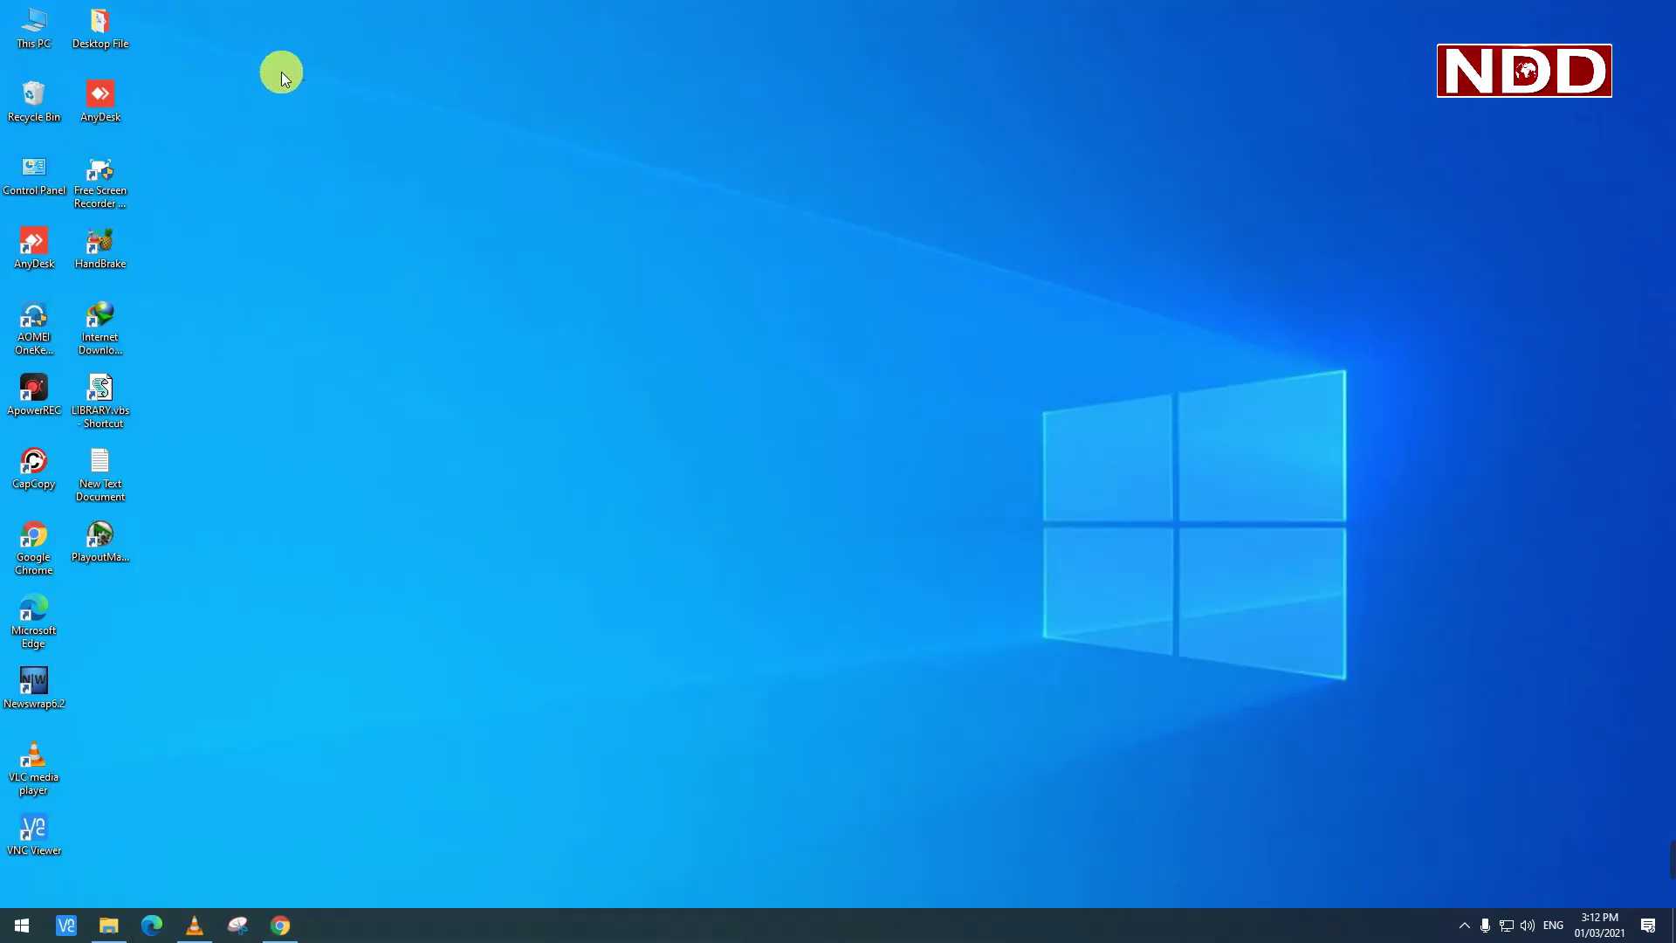
{"action": "left_click", "coordinate": [737, 308]}
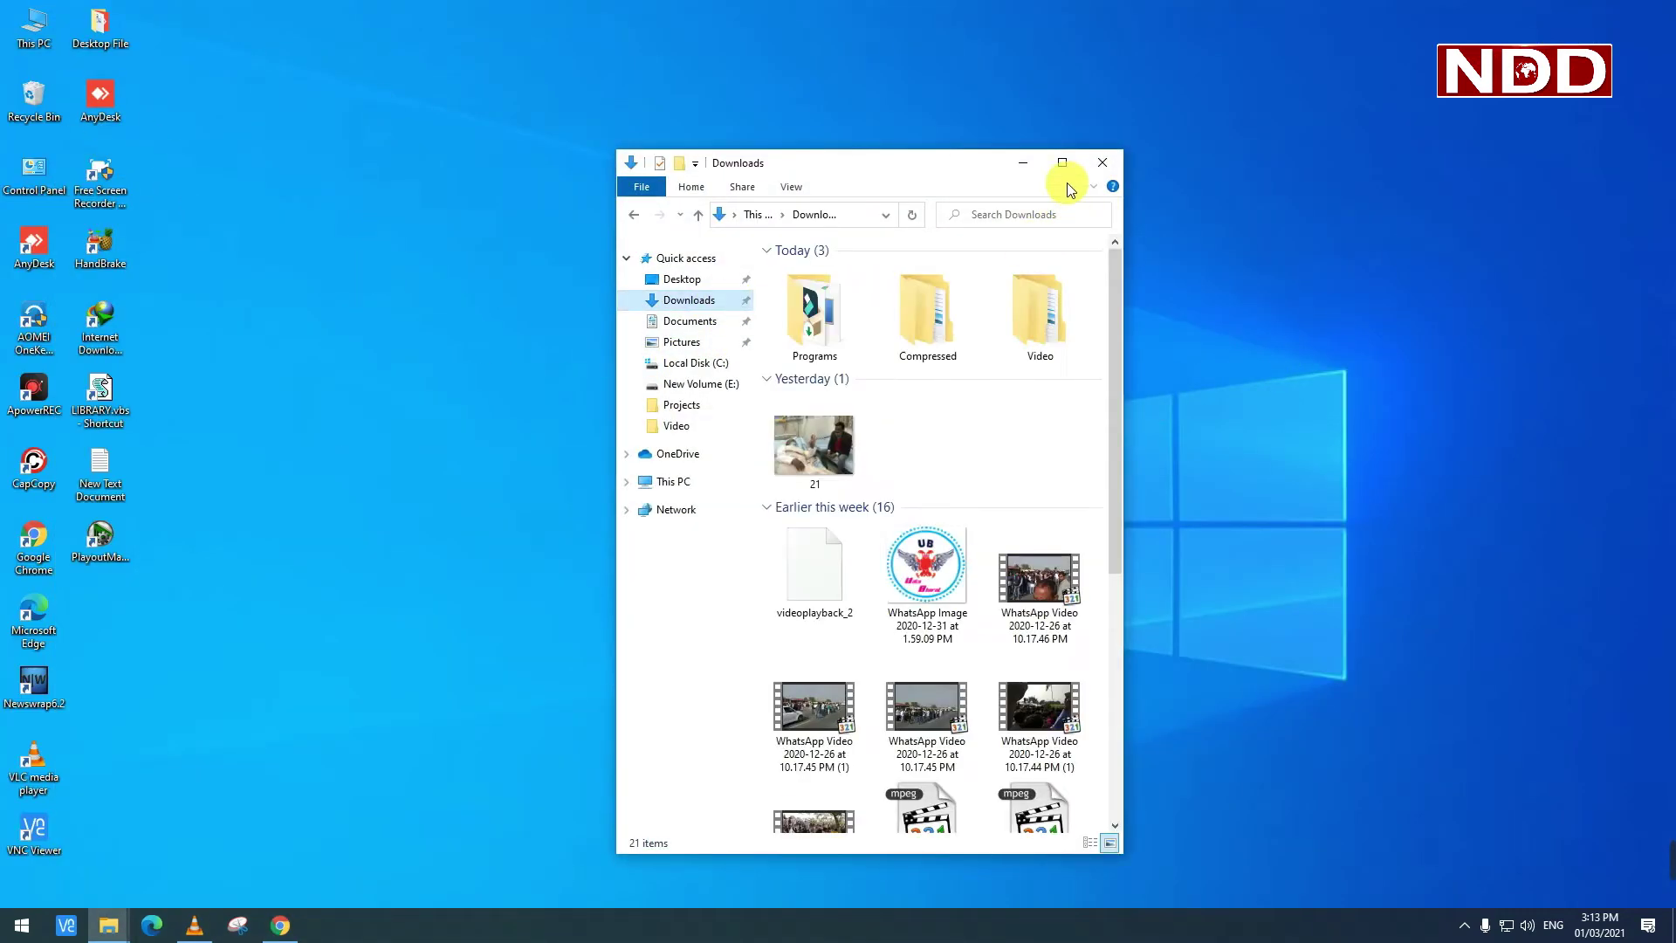
{"action": "left_click", "coordinate": [1064, 164]}
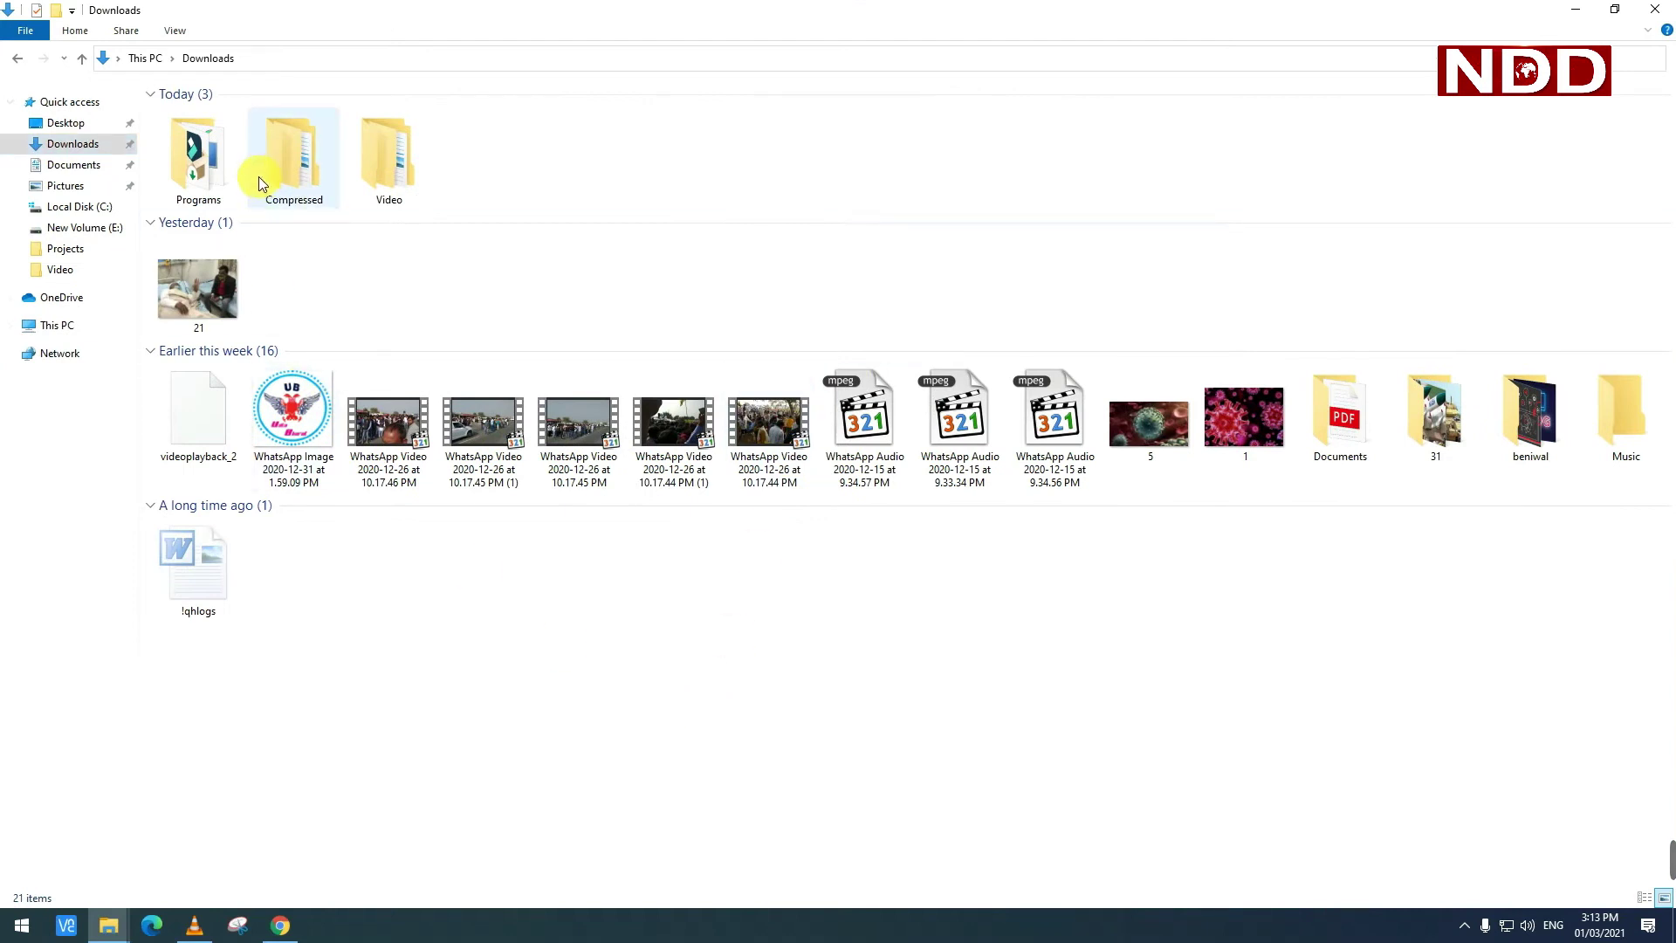
{"action": "left_click", "coordinate": [295, 164]}
{"action": "double_click", "coordinate": [295, 164]}
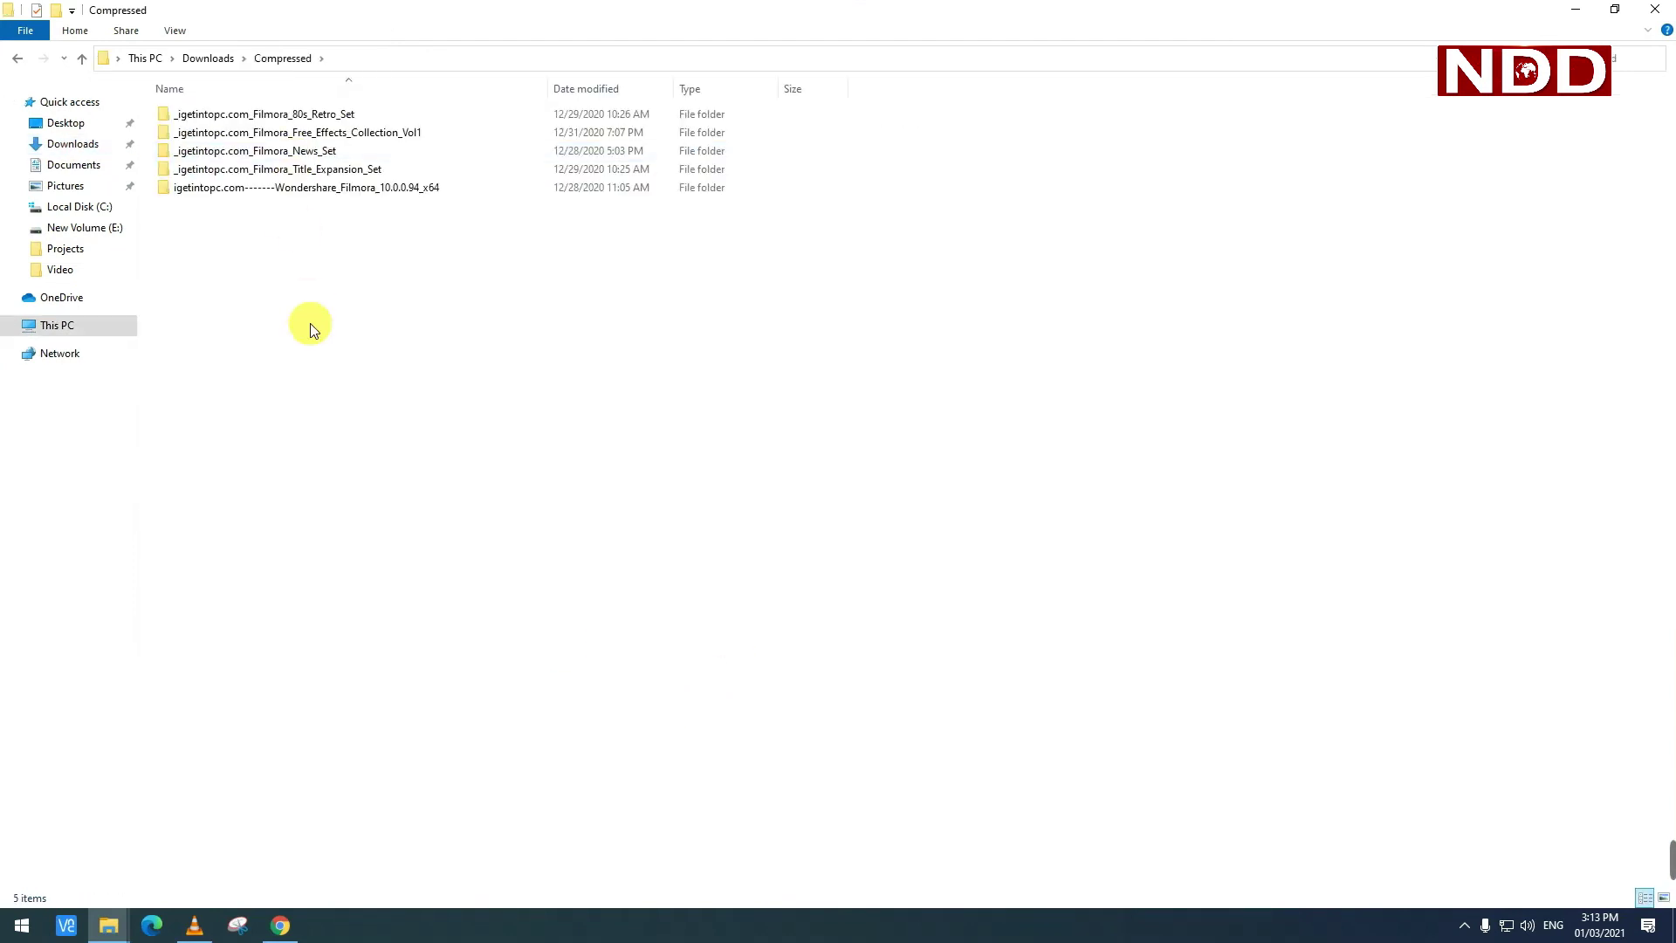
{"action": "key", "text": "alt+Left"}
Run MediaCreationTool20H2 from the Programs folder in Downloads and minimize the File Explorer window
{"action": "double_click", "coordinate": [181, 139]}
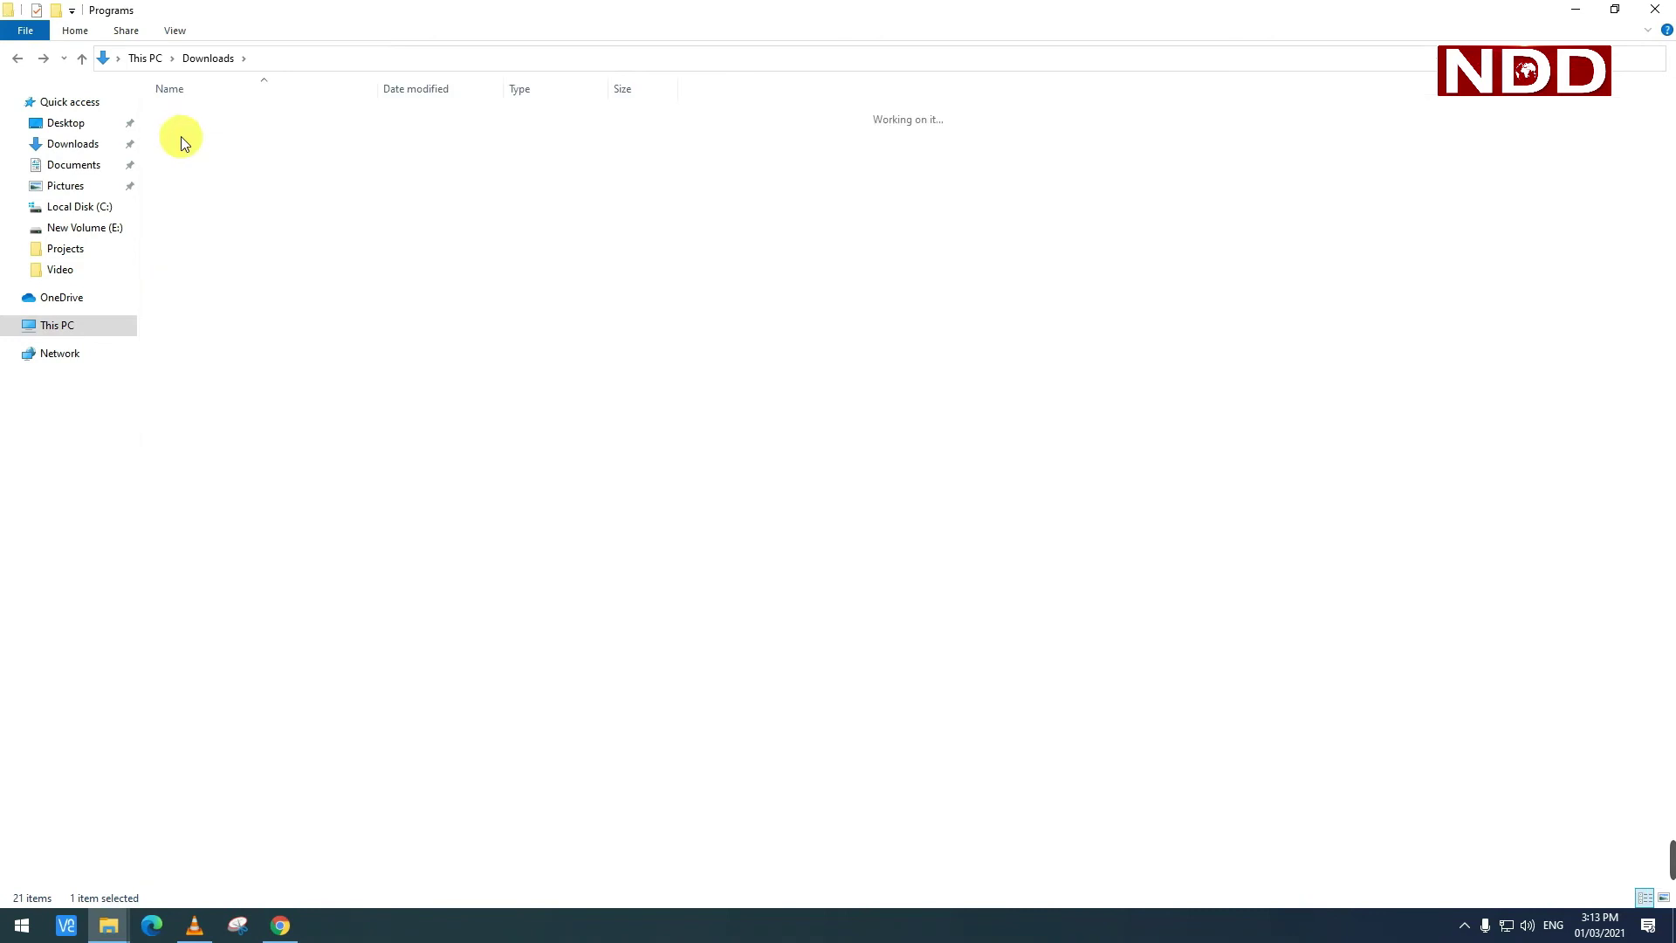
{"action": "left_click", "coordinate": [217, 156]}
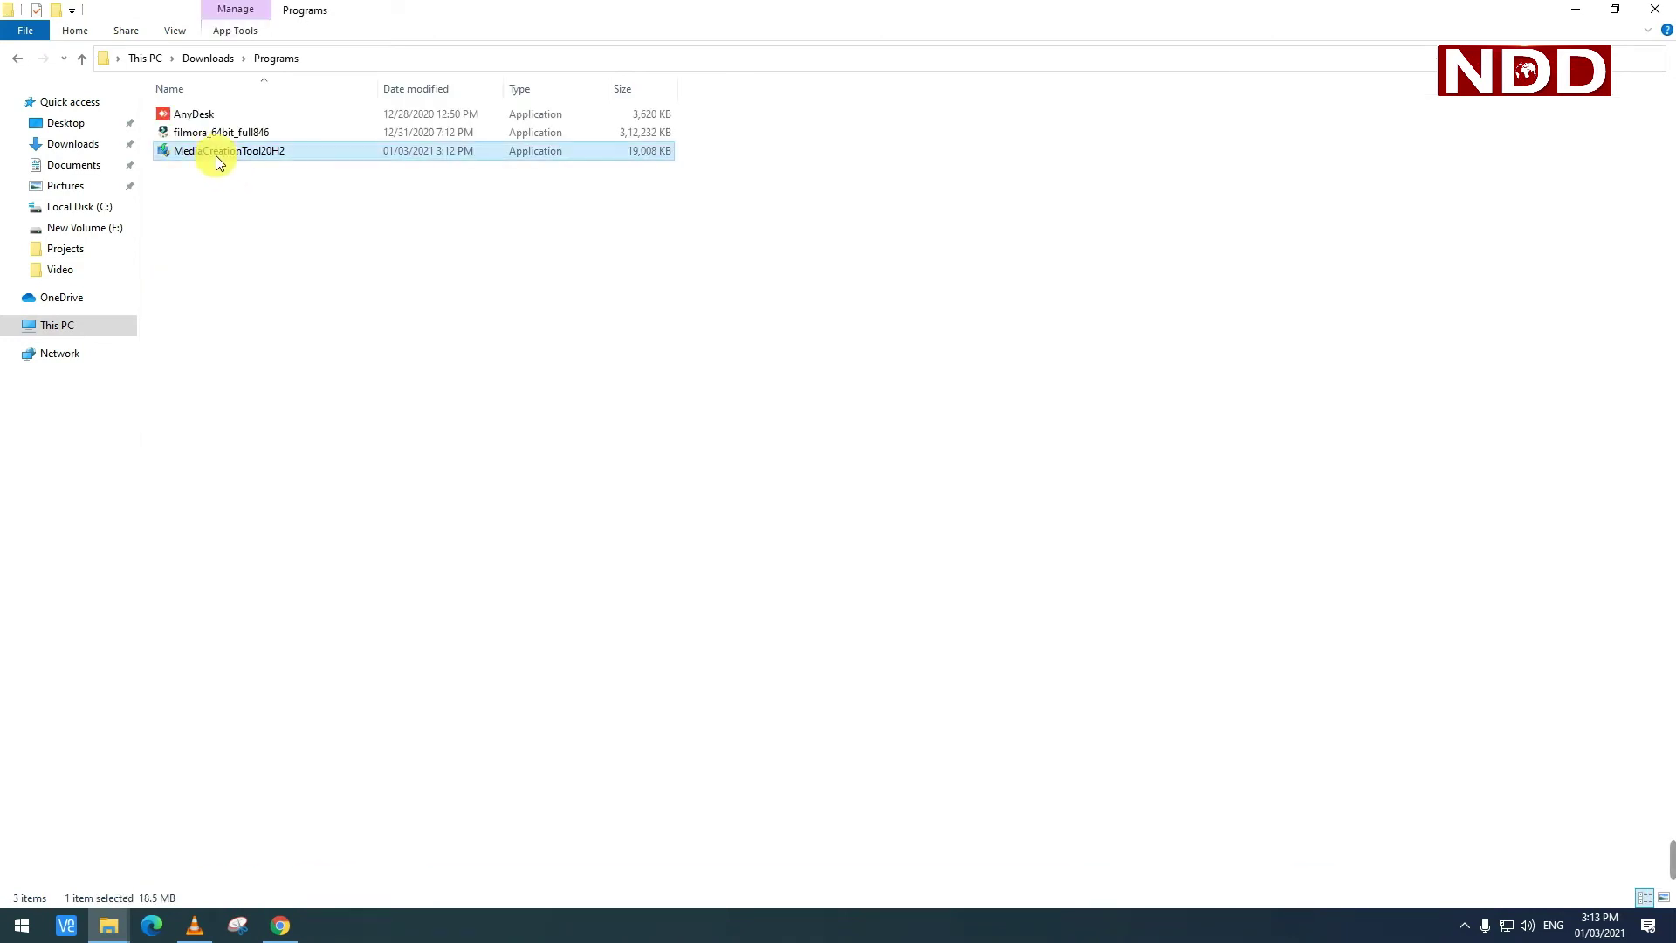
{"action": "double_click", "coordinate": [216, 155]}
{"action": "left_click", "coordinate": [1574, 9]}
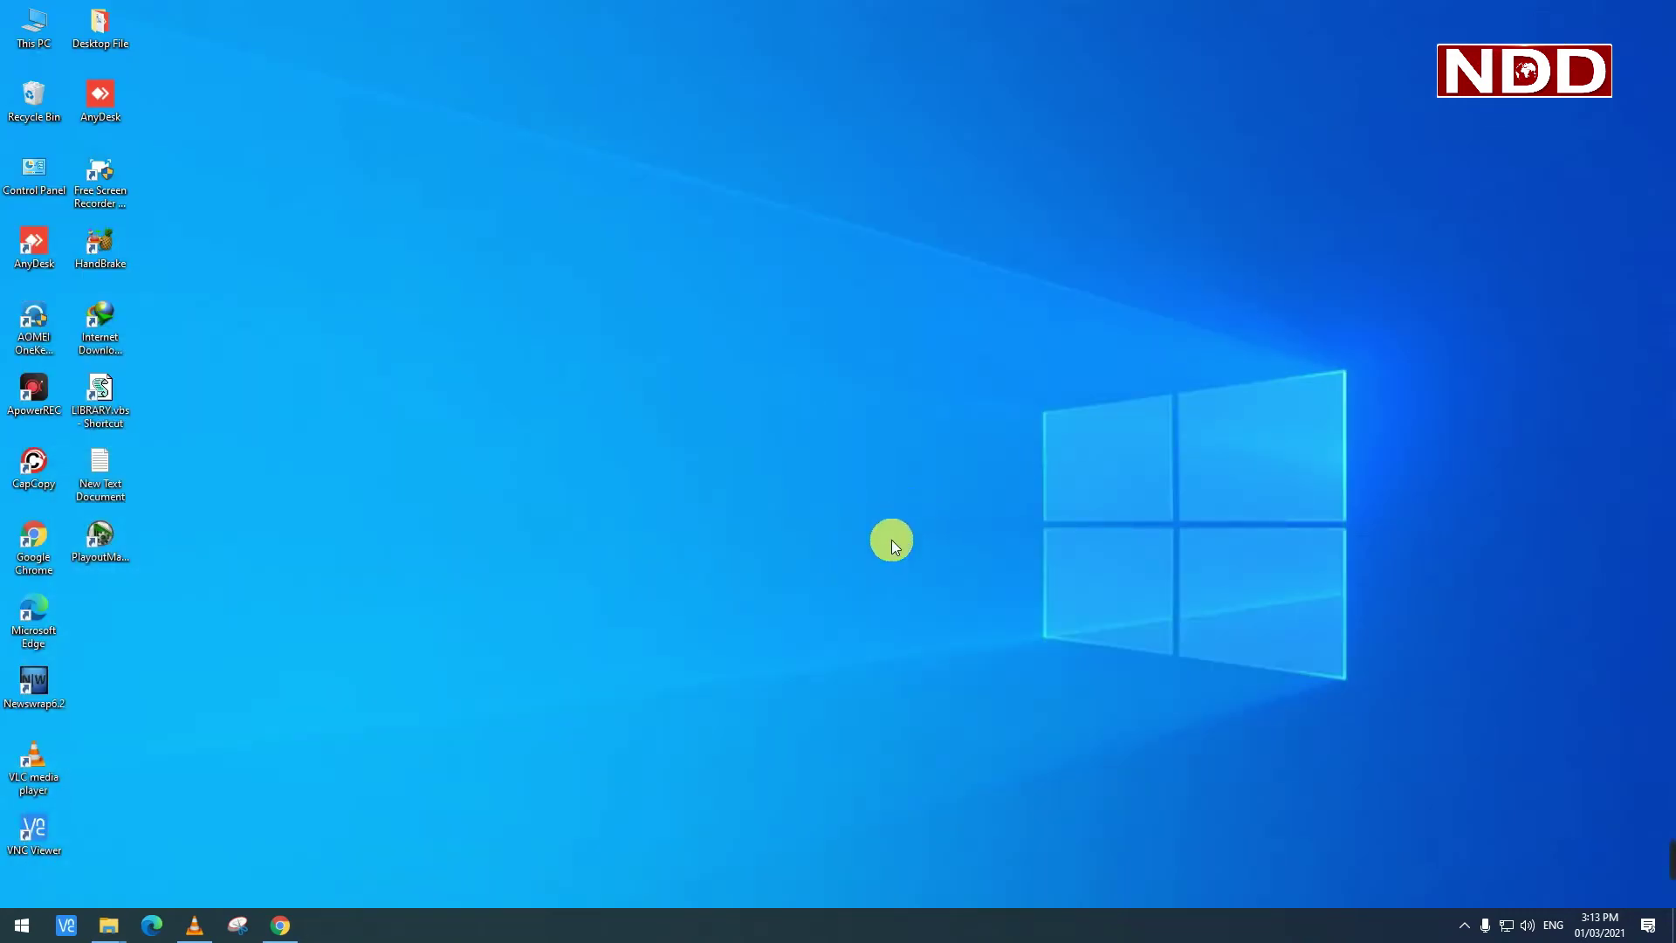
Return to the Download Windows 10 page in Chrome, bring up Windows 10 Setup and advance it to the choice of setup action
{"action": "left_click", "coordinate": [280, 924]}
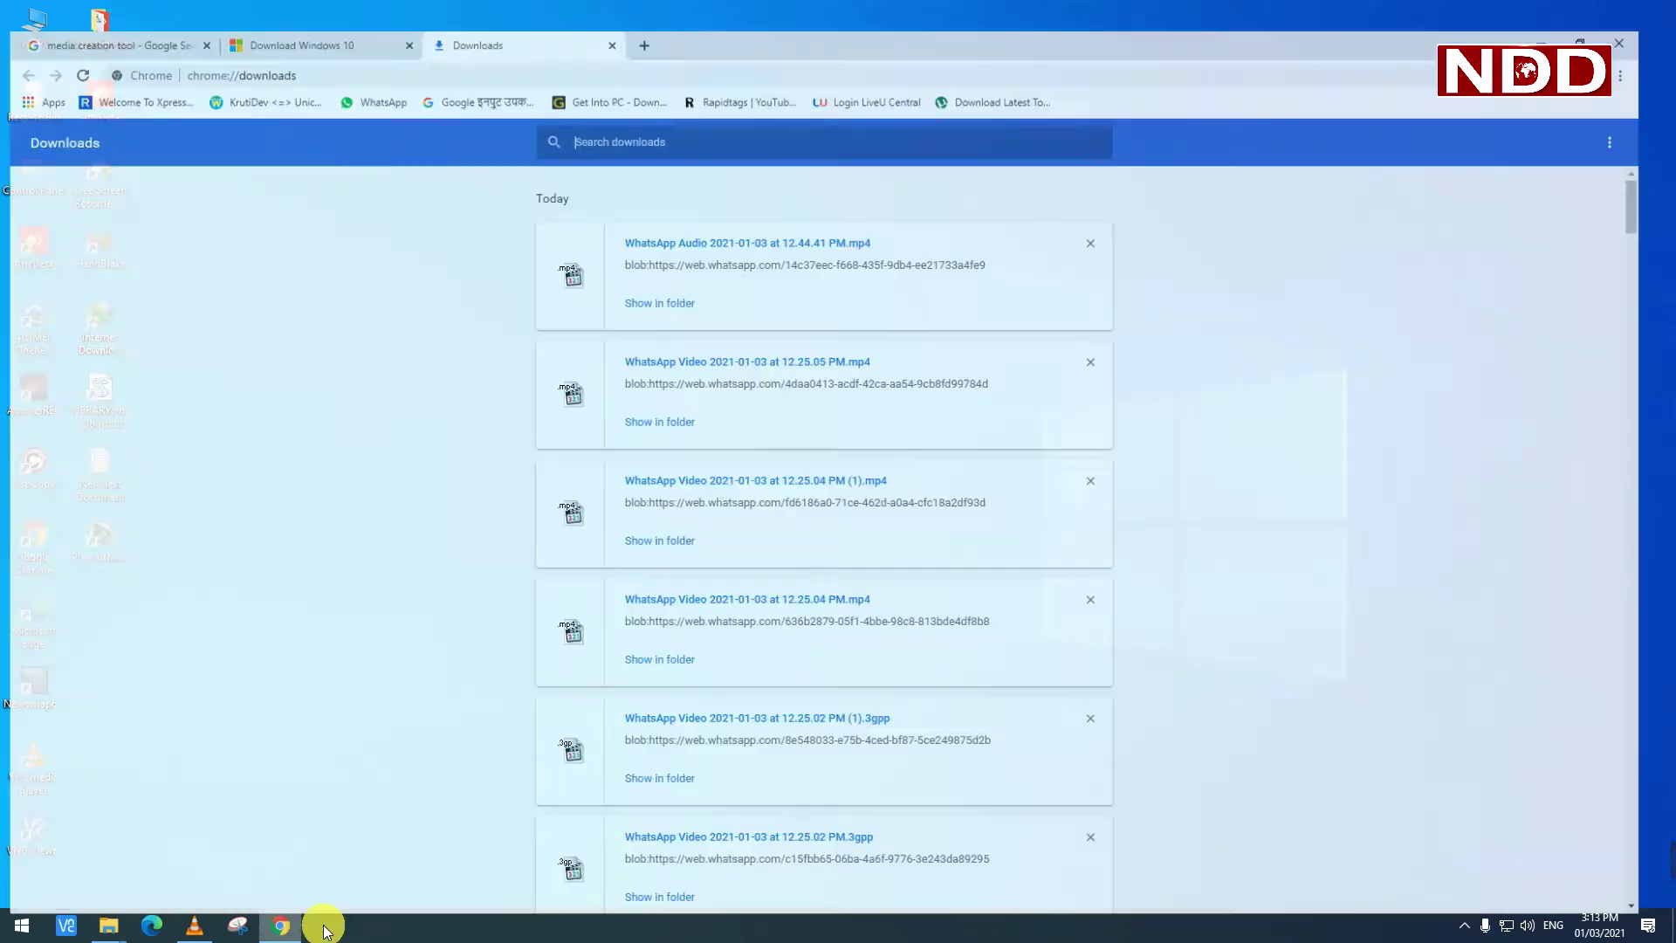
{"action": "left_click", "coordinate": [354, 18]}
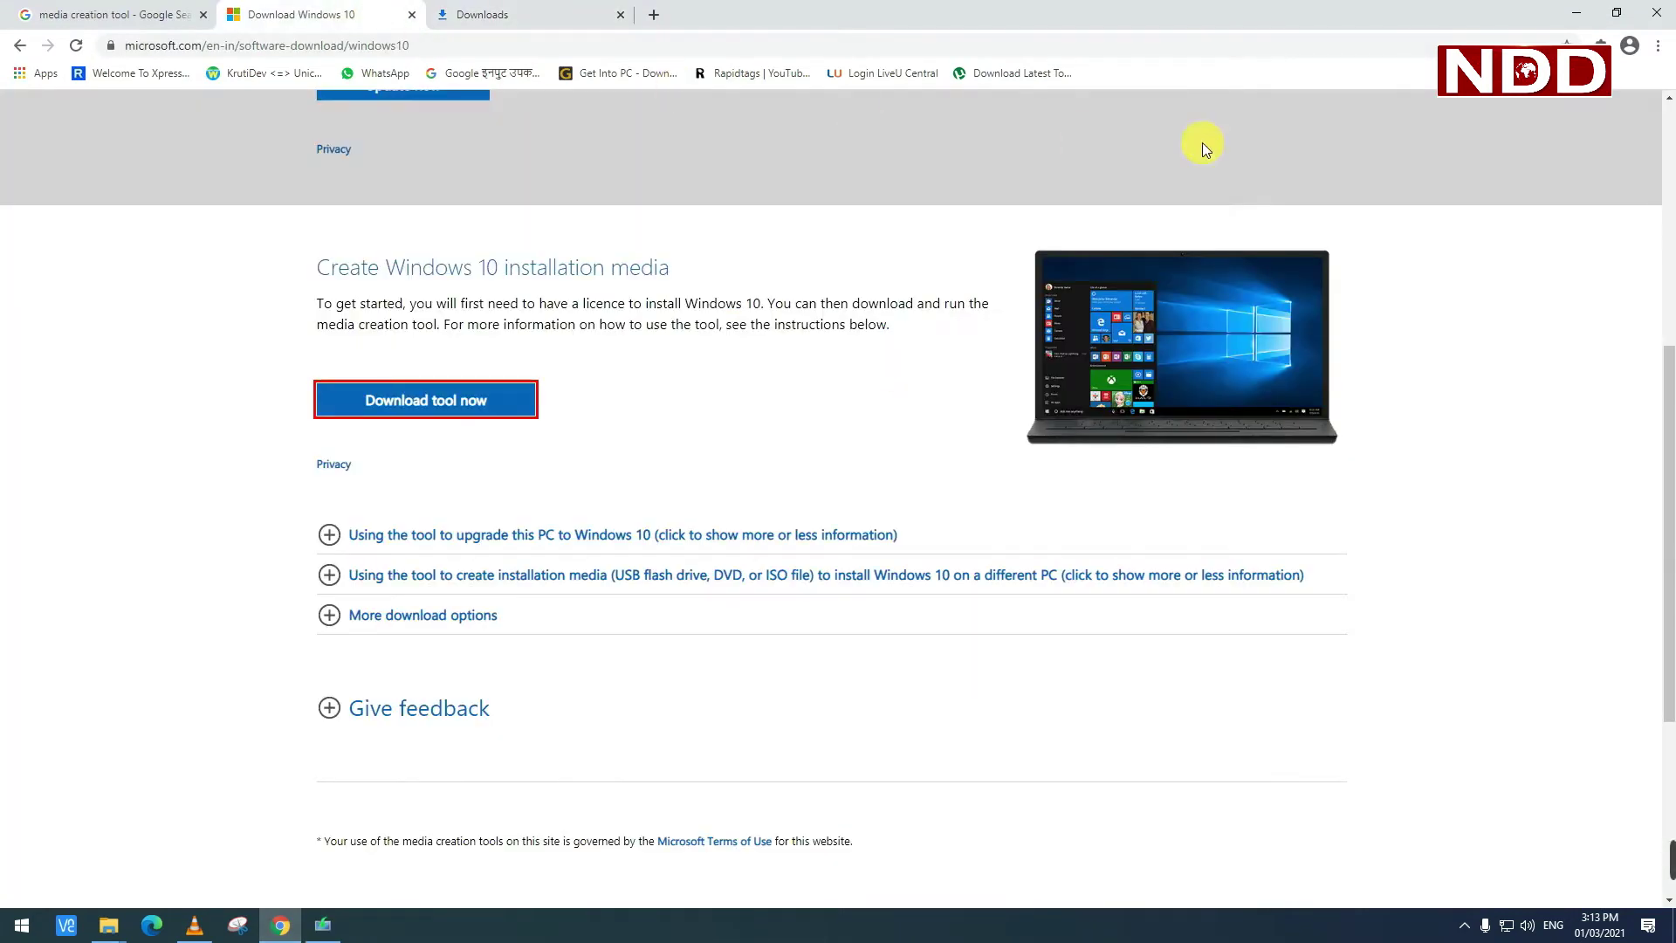
{"action": "left_click", "coordinate": [324, 923]}
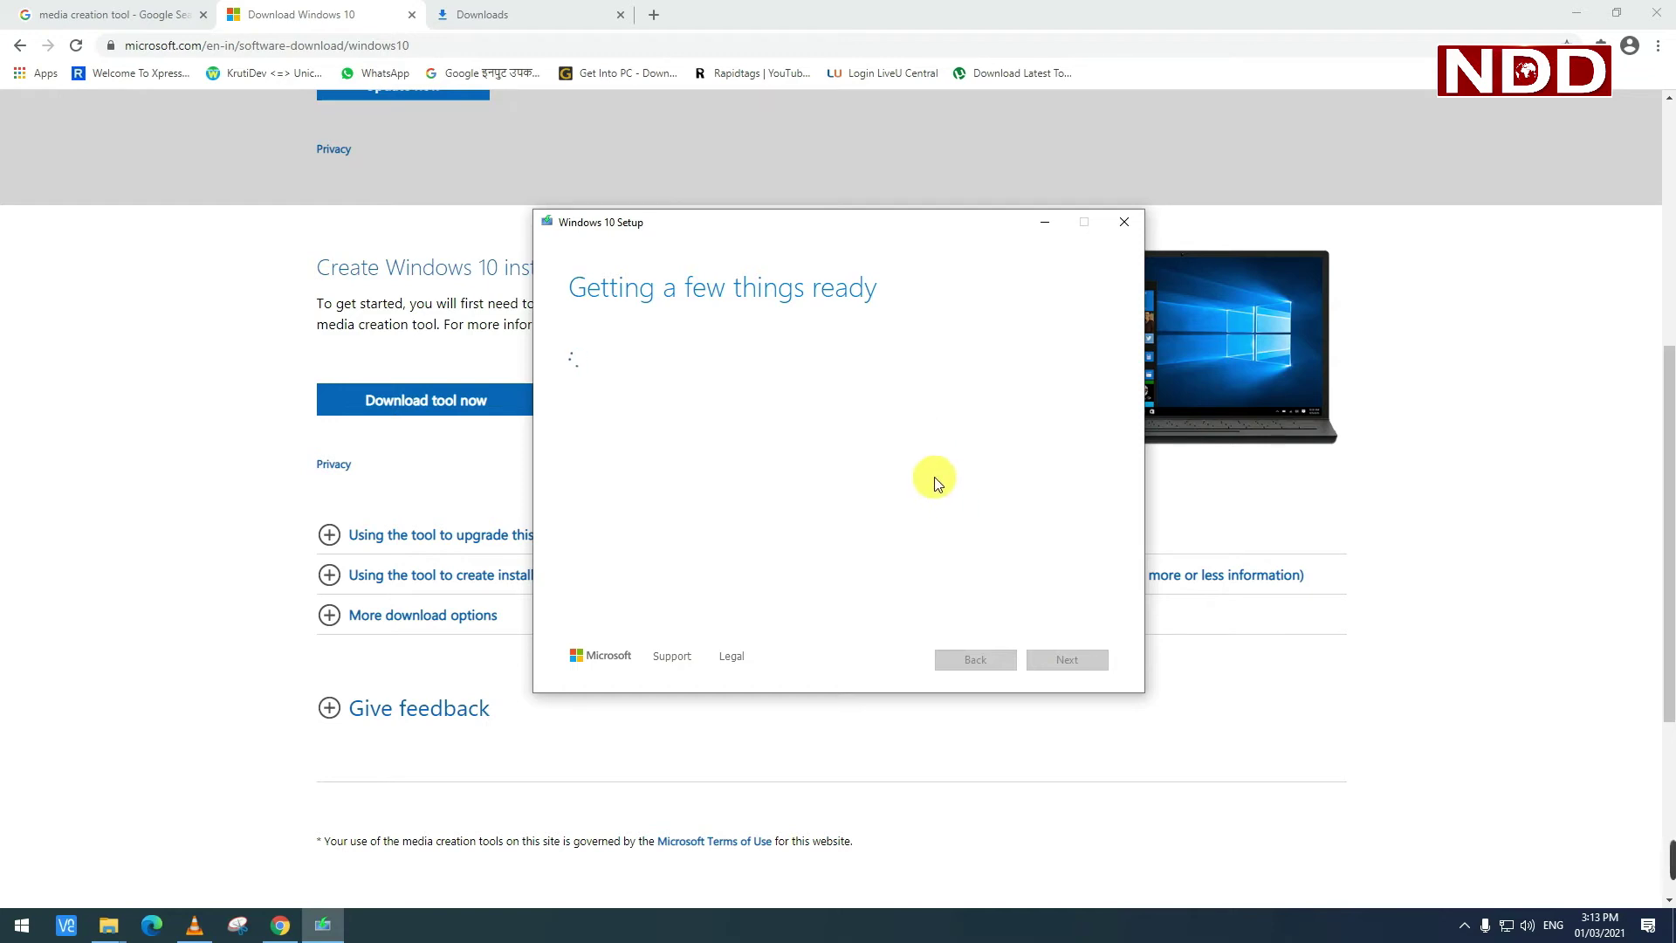
{"action": "left_click", "coordinate": [1066, 659]}
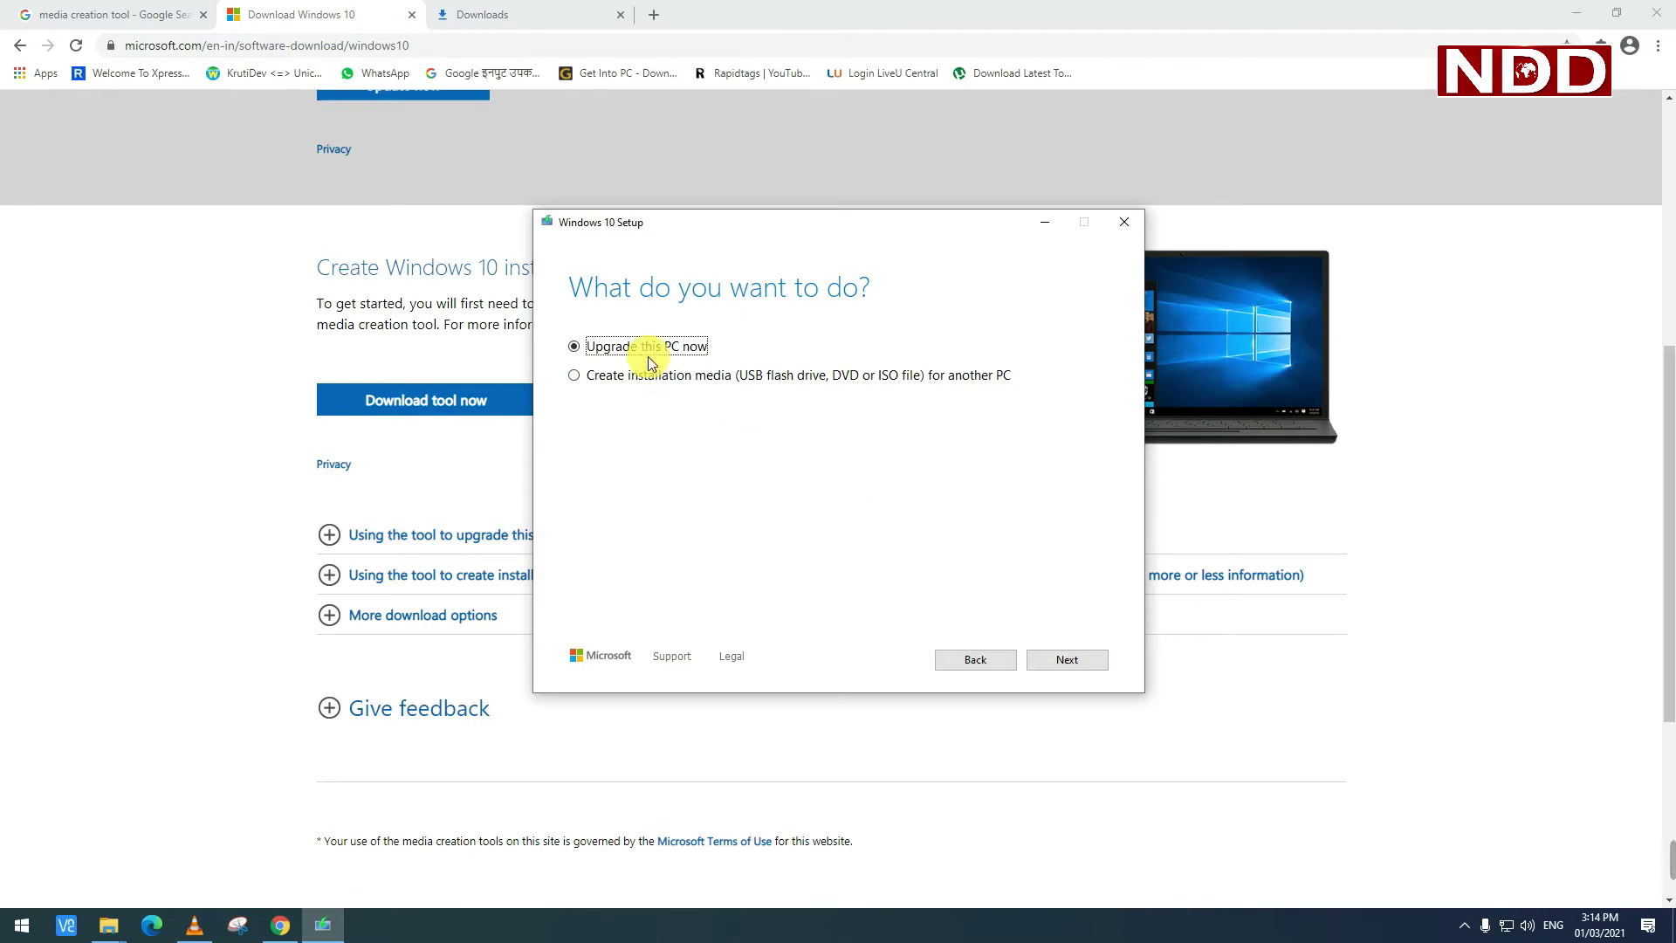
Choose to create installation media for another PC, select ISO file as the media, and continue to the save location
{"action": "left_click", "coordinate": [674, 379]}
{"action": "left_click", "coordinate": [1069, 661]}
{"action": "left_click", "coordinate": [604, 405]}
{"action": "left_click", "coordinate": [1052, 661]}
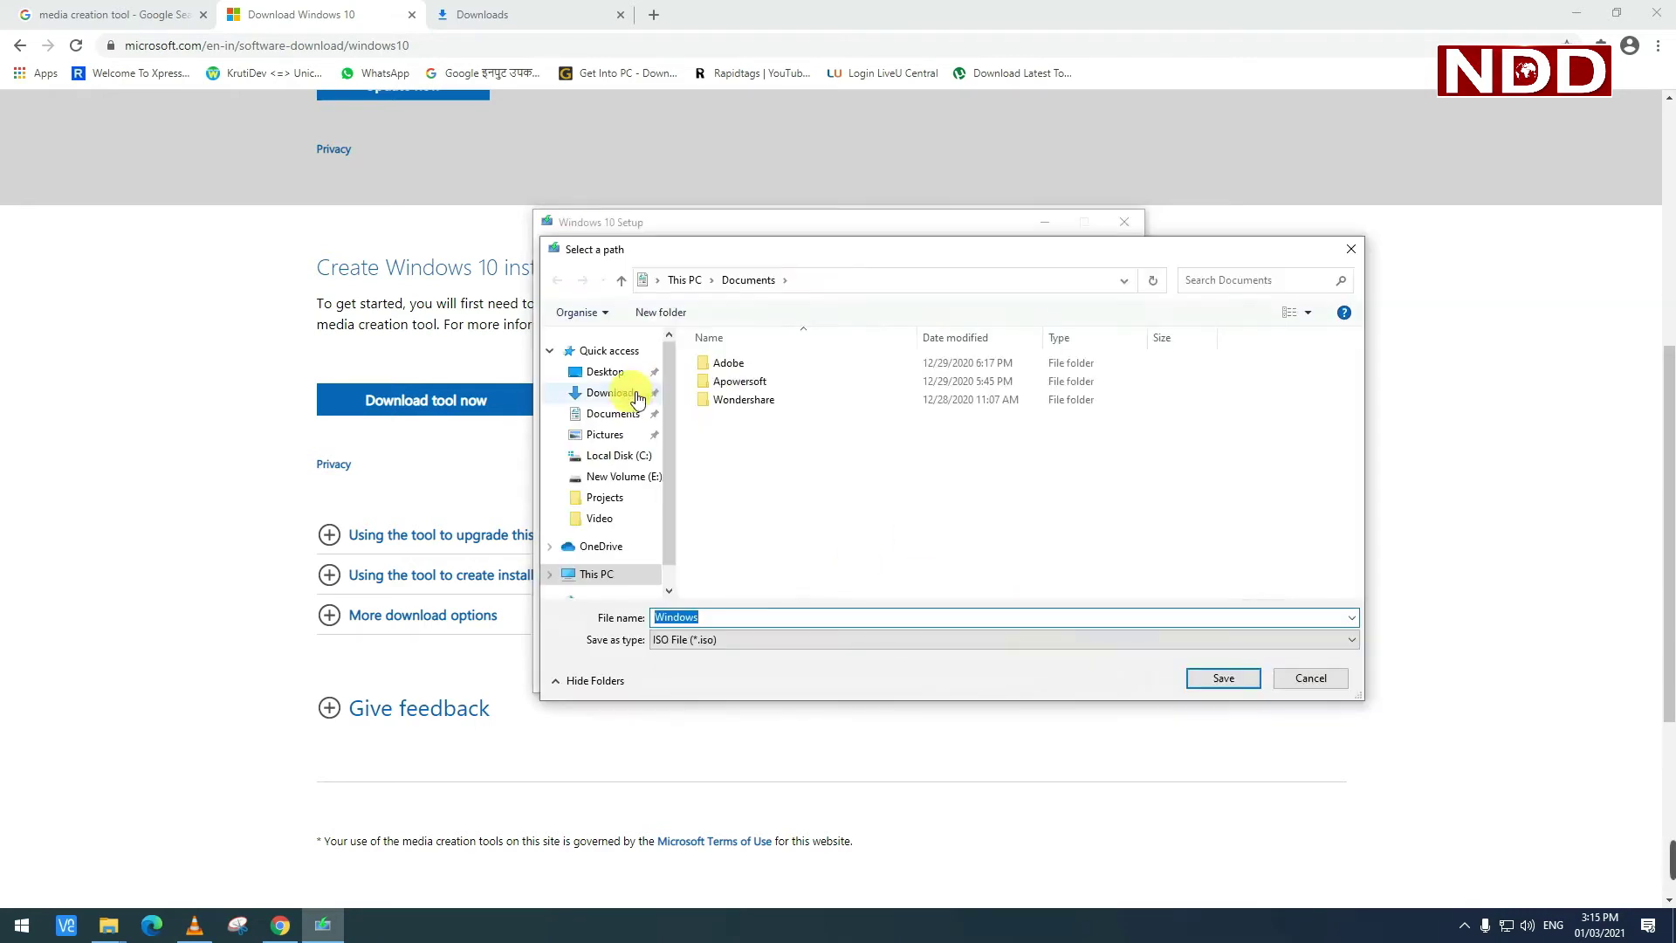
Save the ISO to the Desktop as "Windows 10 iso file 03" and finish Windows 10 Setup after the media is created
{"action": "left_click", "coordinate": [611, 371]}
{"action": "left_click", "coordinate": [746, 625]}
{"action": "type", "text": "10 iso file 03"}
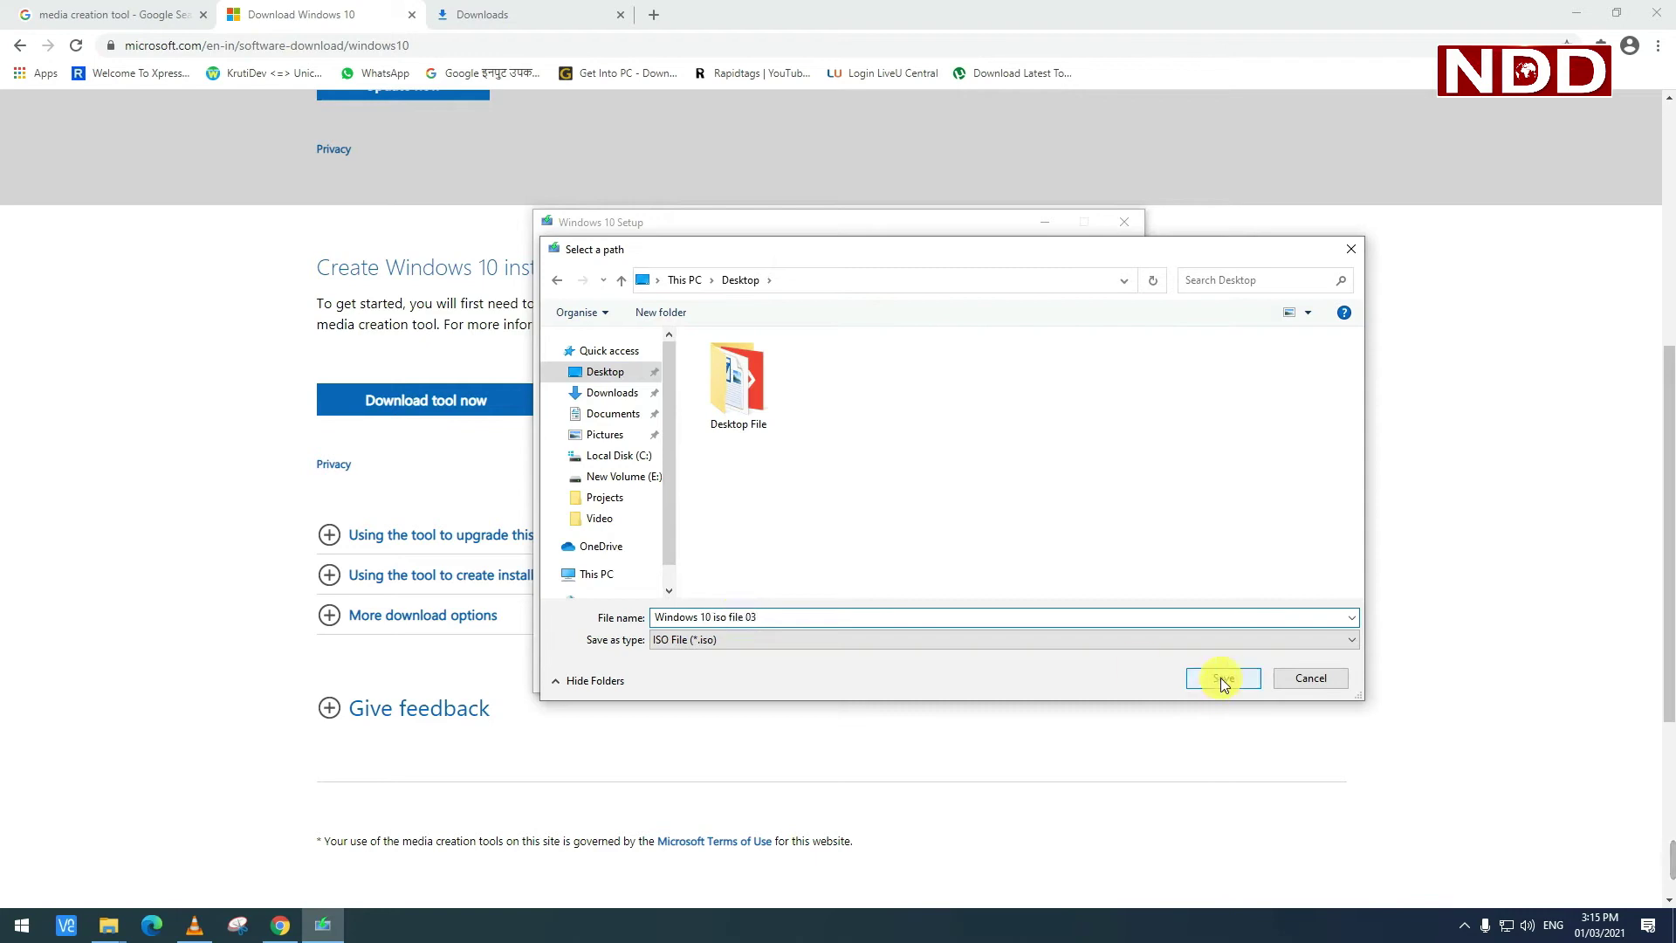
{"action": "left_click", "coordinate": [1222, 679]}
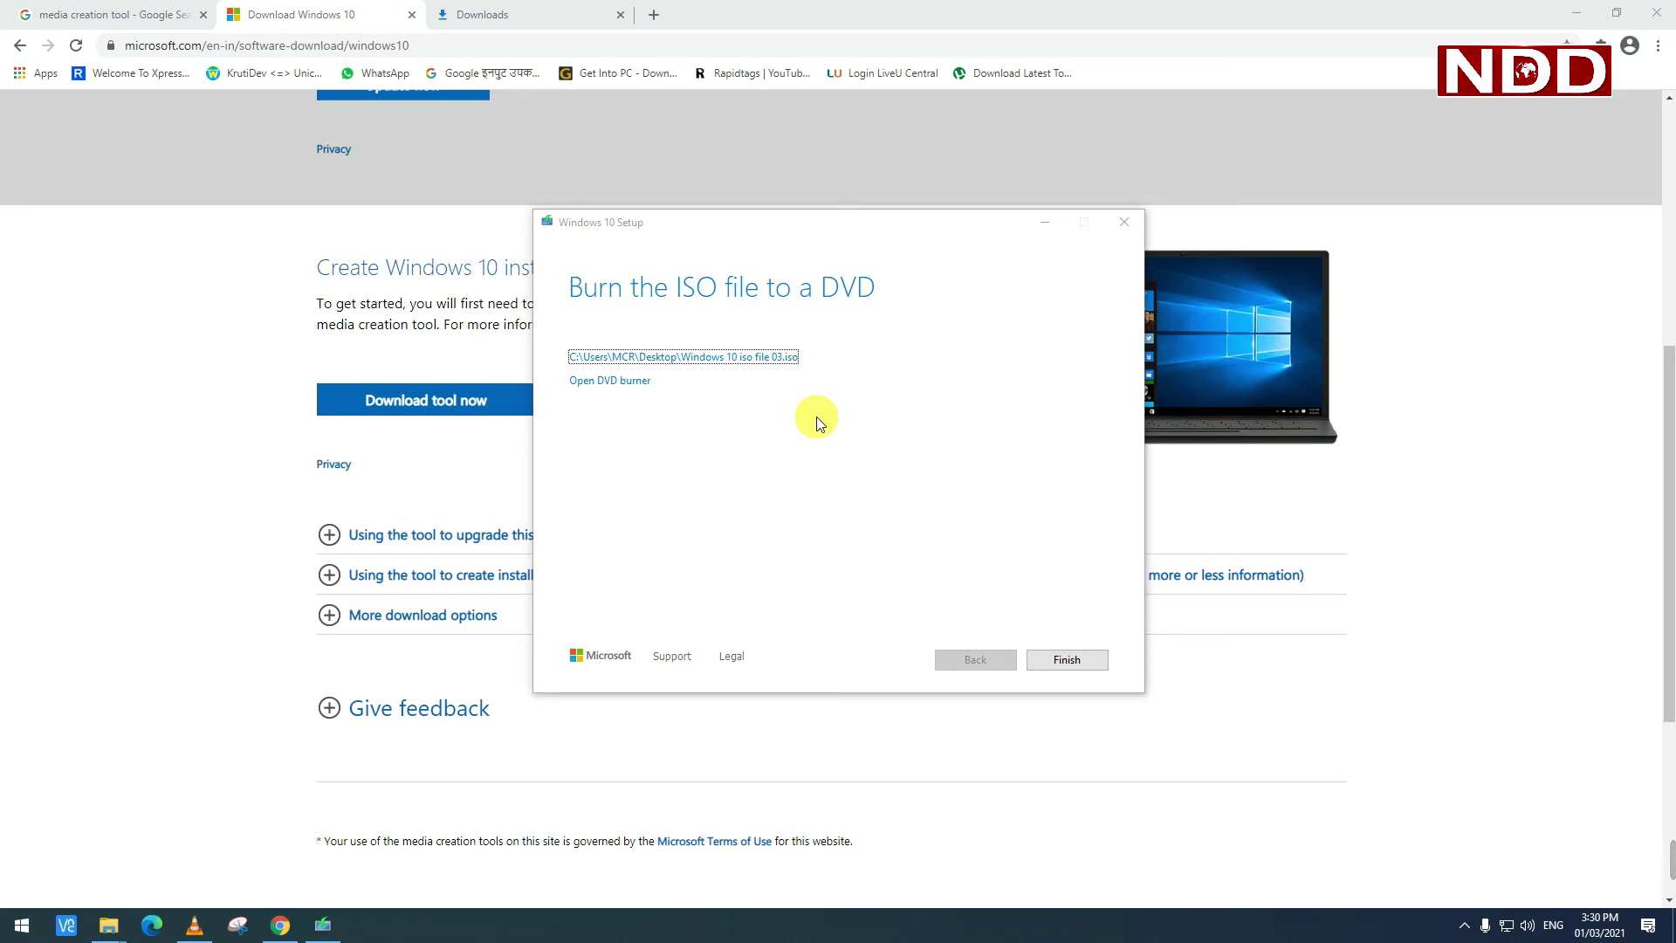
{"action": "left_click", "coordinate": [1065, 659]}
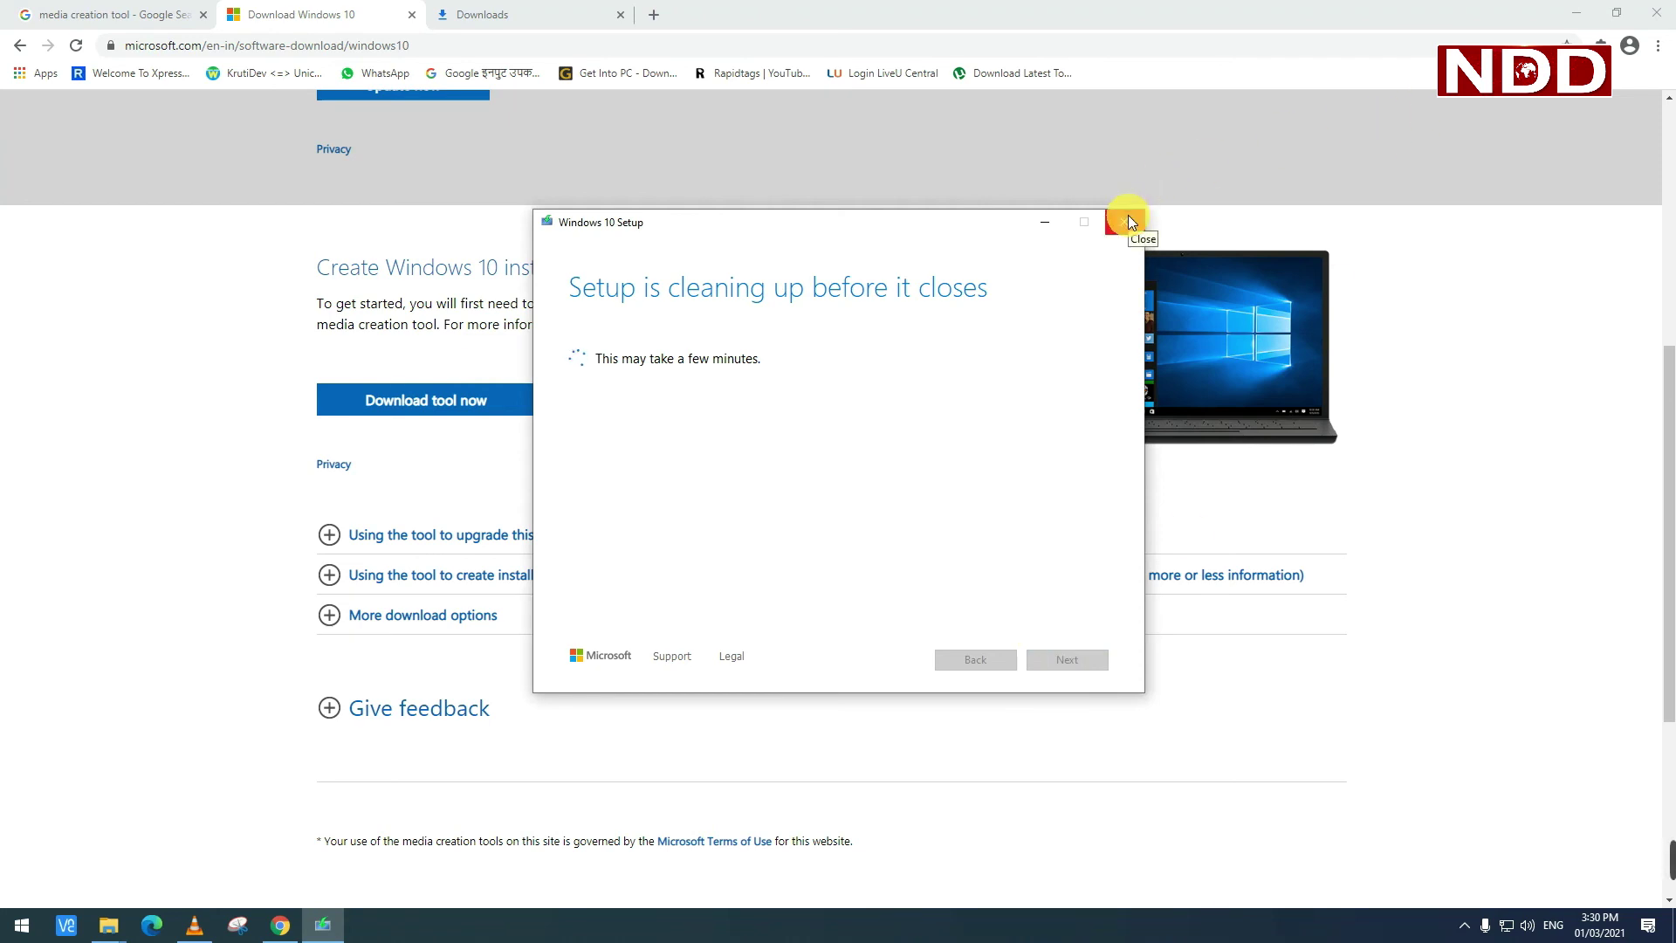
Minimize the browser and move the "Windows 10 iso file 03" icon on the desktop to just below HandBrake
{"action": "left_click", "coordinate": [1576, 13]}
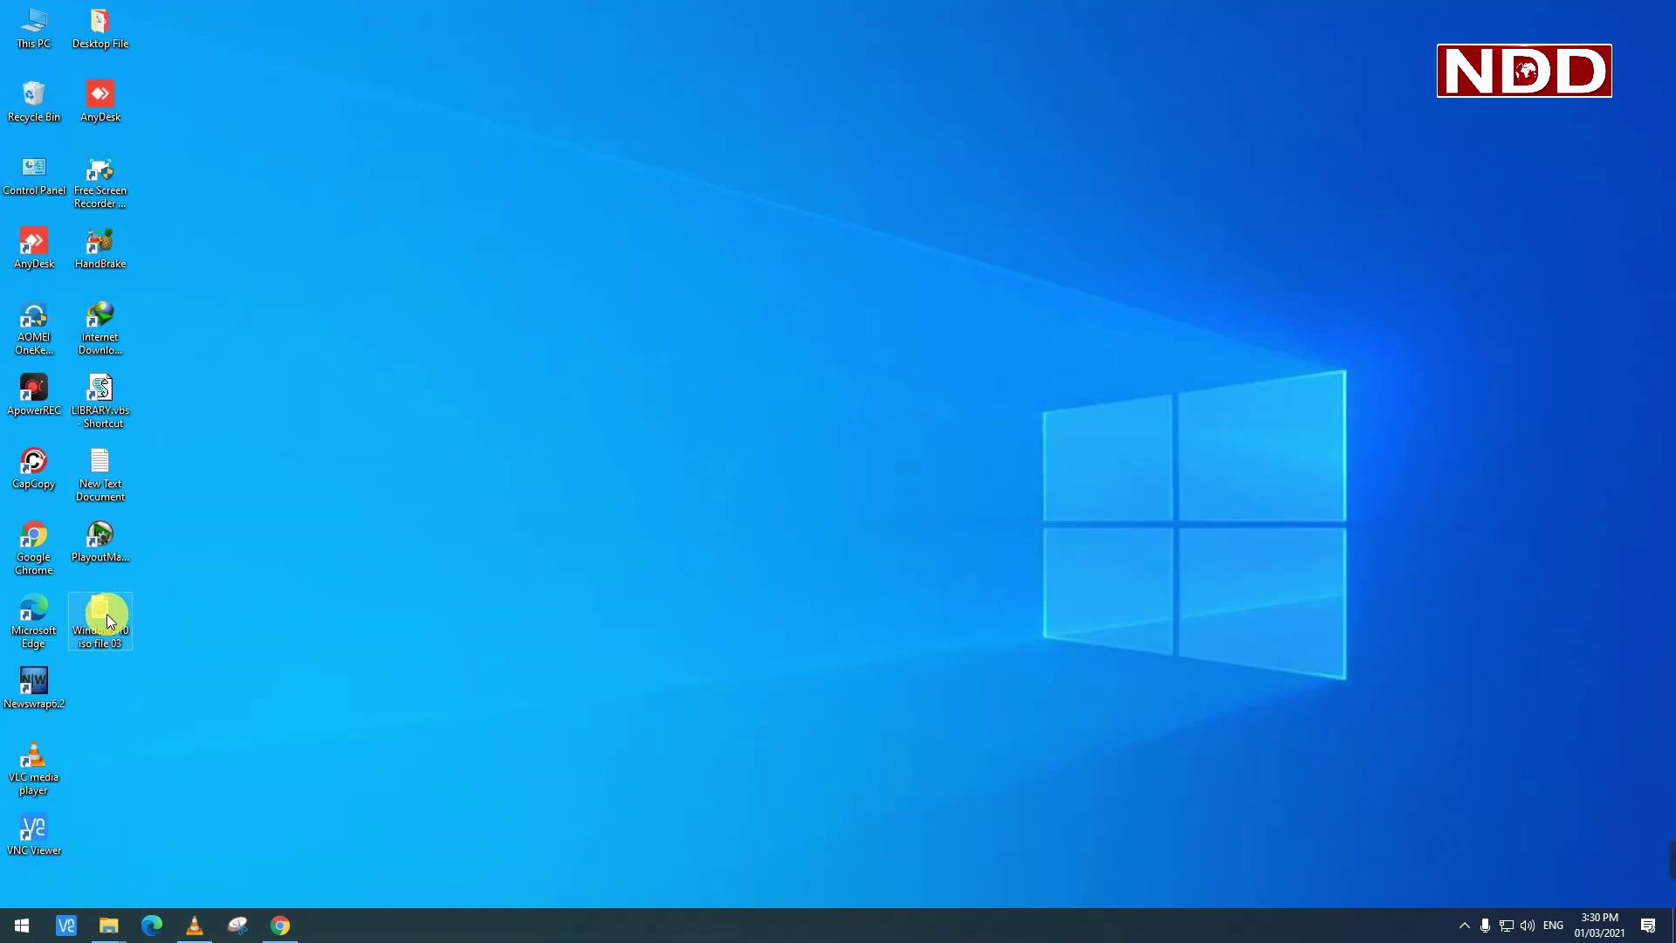
{"action": "left_click_drag", "start_coordinate": [590, 552], "coordinate": [681, 305]}
{"action": "left_click_drag", "start_coordinate": [109, 346], "coordinate": [751, 317]}
{"action": "left_click", "coordinate": [137, 314]}
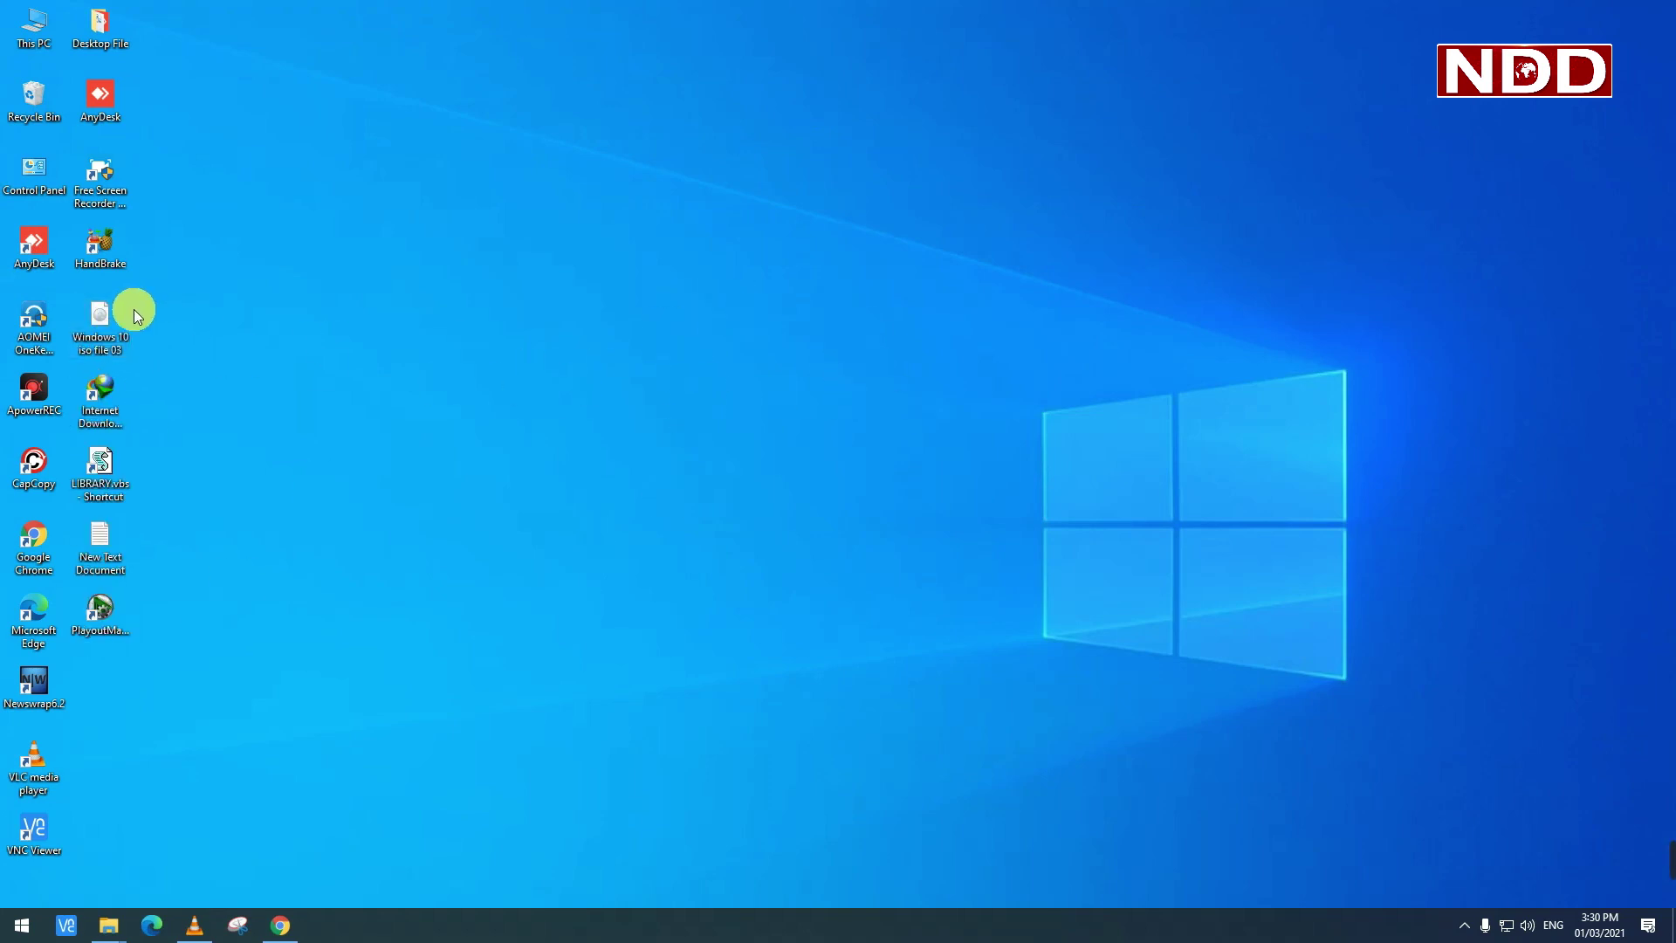